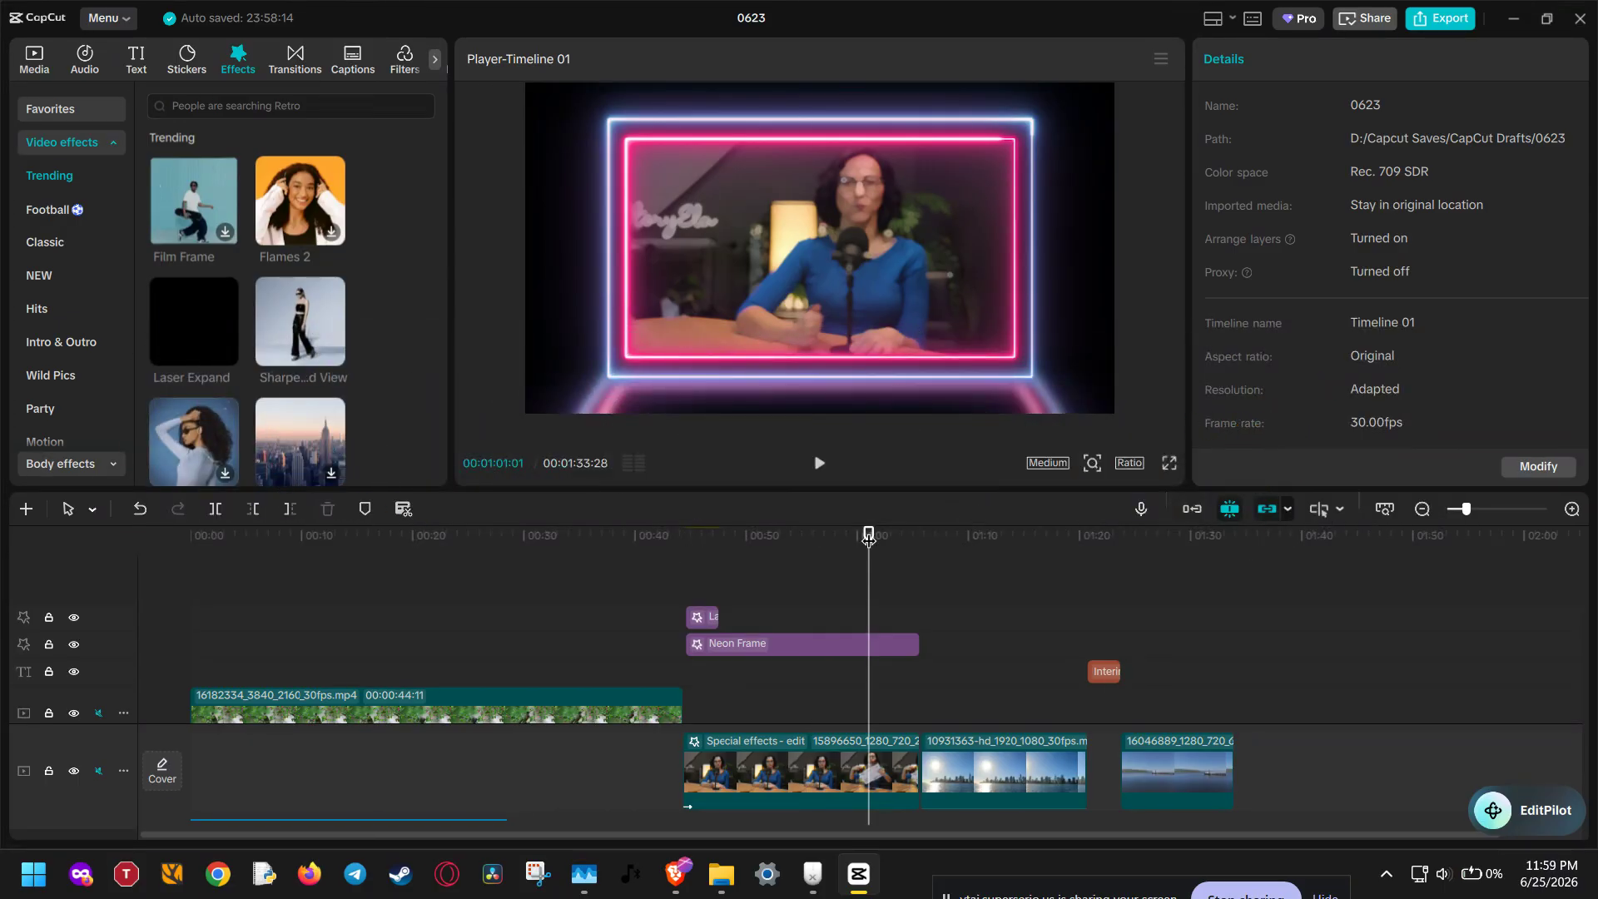
Step: Delete the 16182334, 10931363 and 16046889 video clips and the text clip from the timeline
left_click(560, 719)
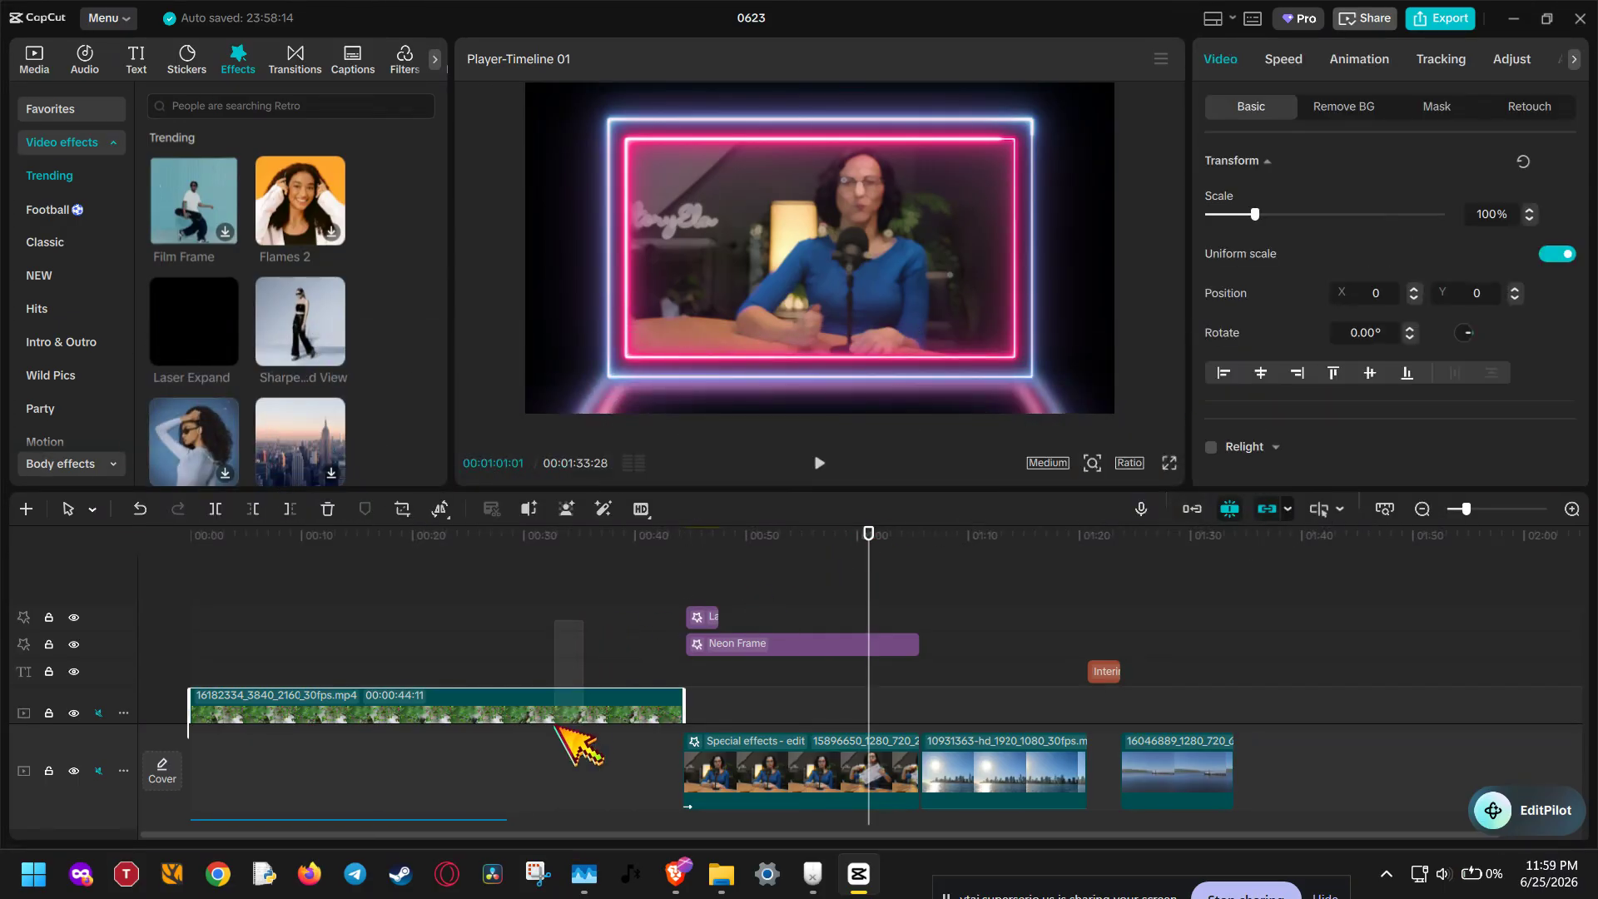
left_click(330, 508)
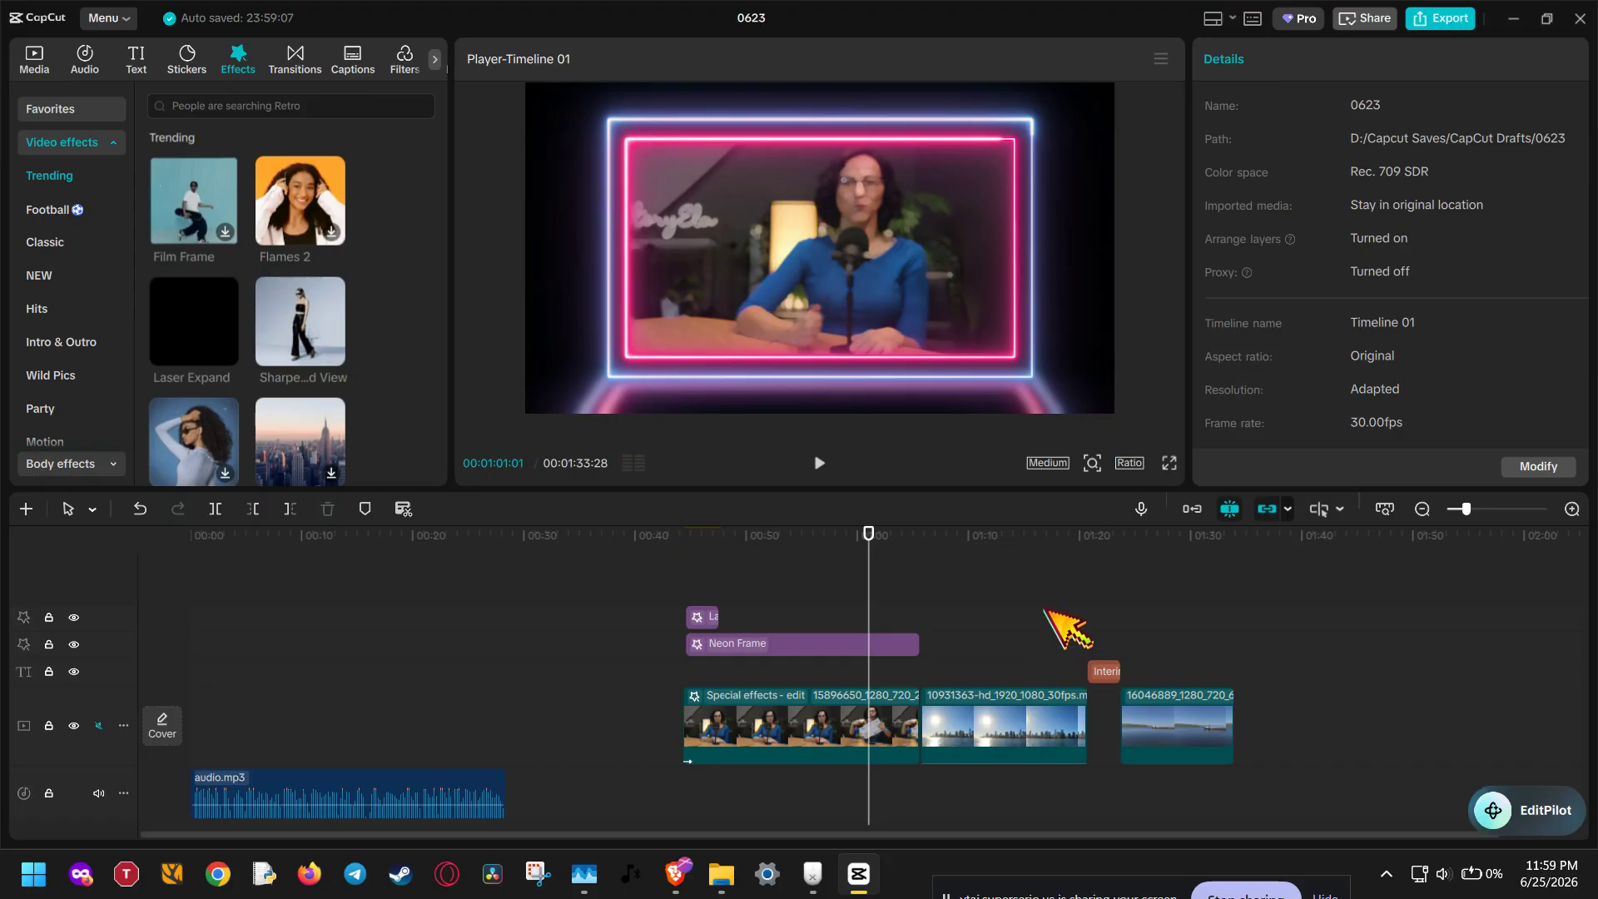
left_click_drag(1167, 733, 1173, 737)
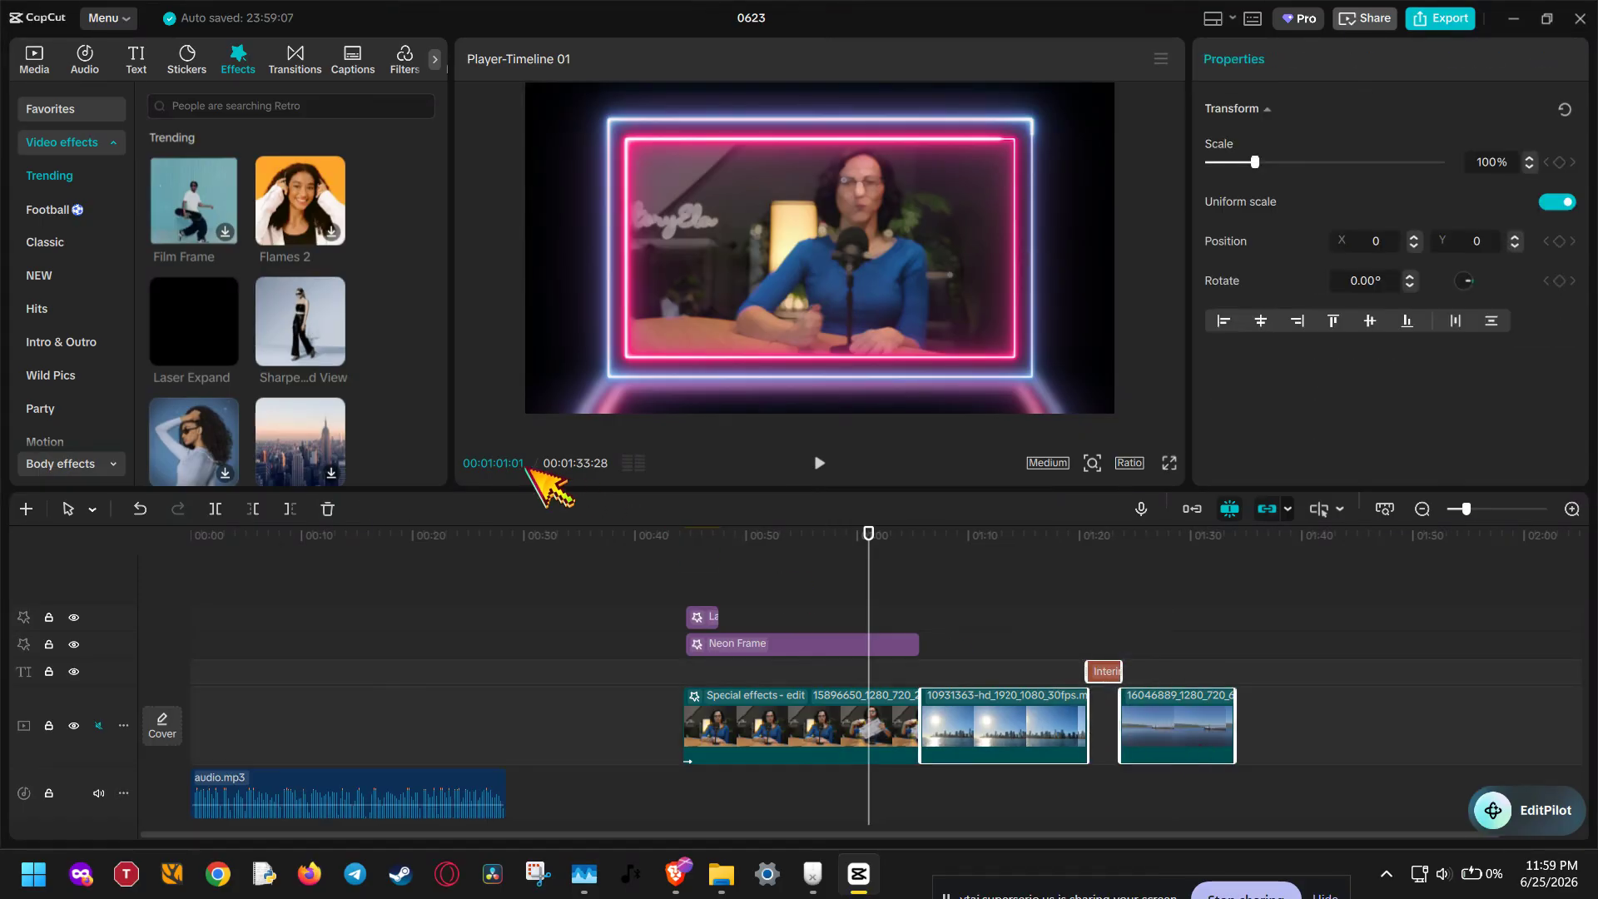
left_click(328, 509)
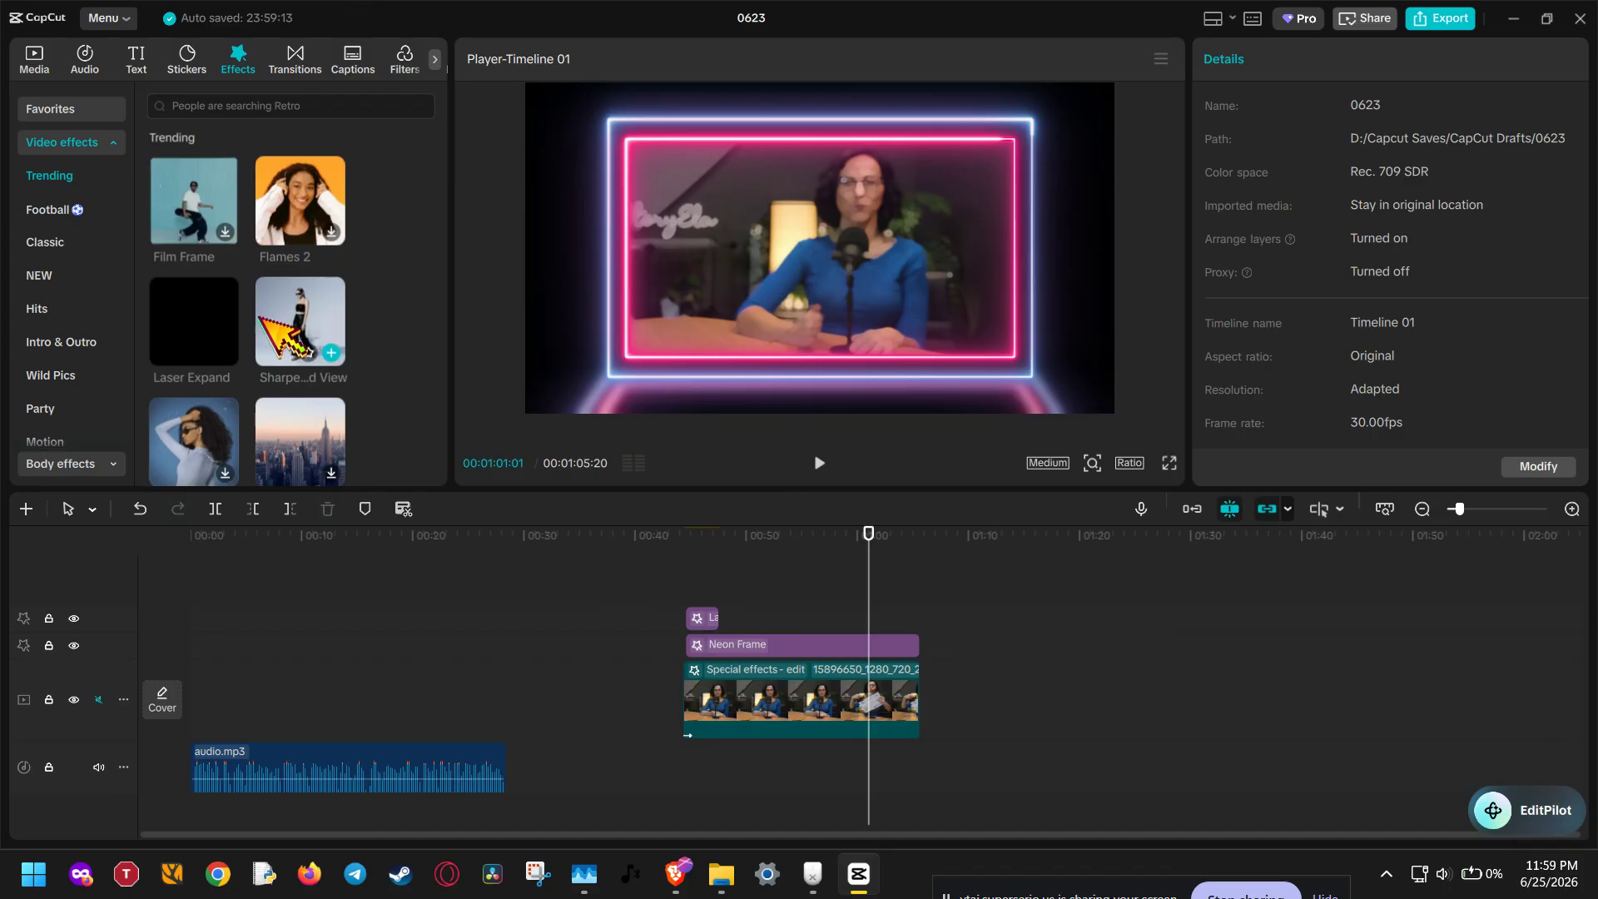
Step: Delete the Laser Expand and Neon Frame effects above the 15896650 clip
left_click(754, 643)
left_click(703, 618)
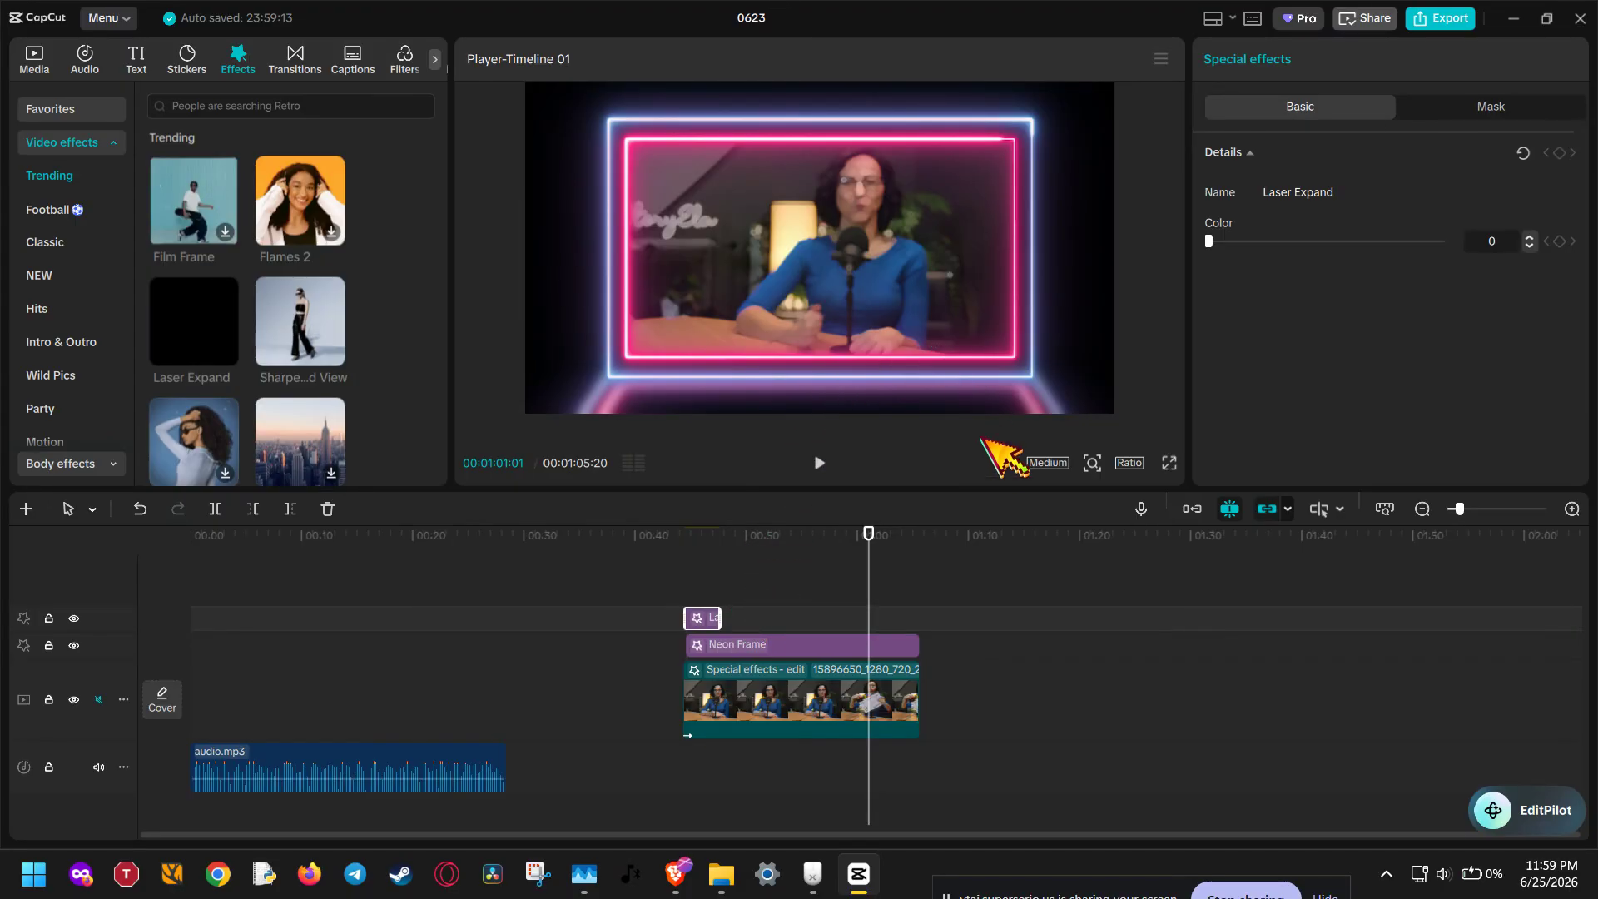
left_click(1093, 463)
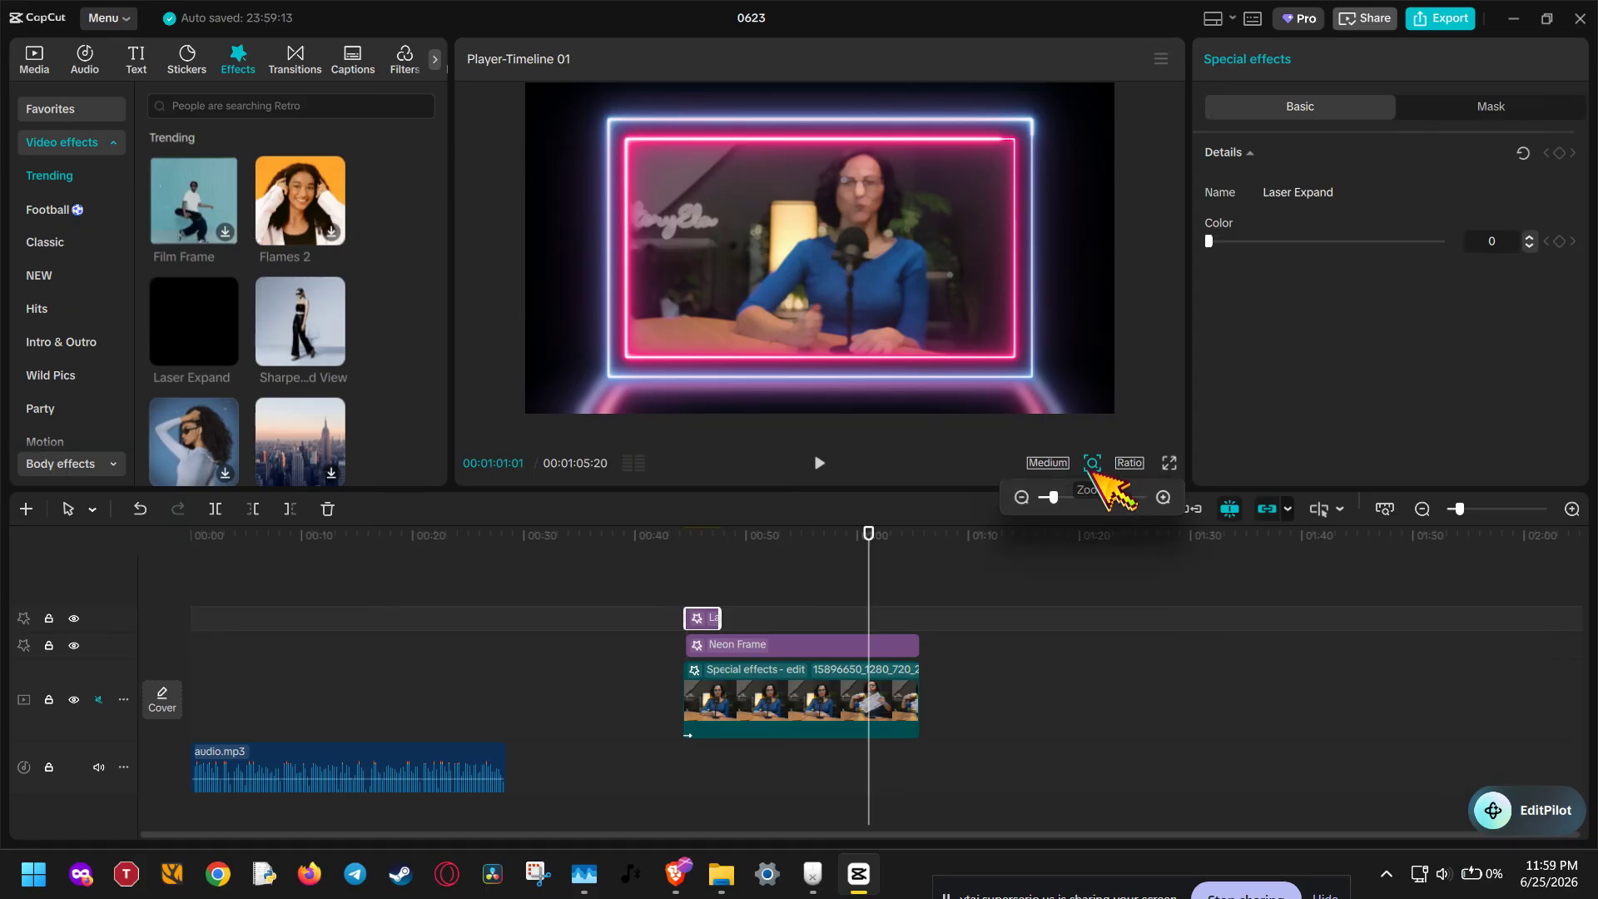
left_click_drag(1055, 497, 1048, 497)
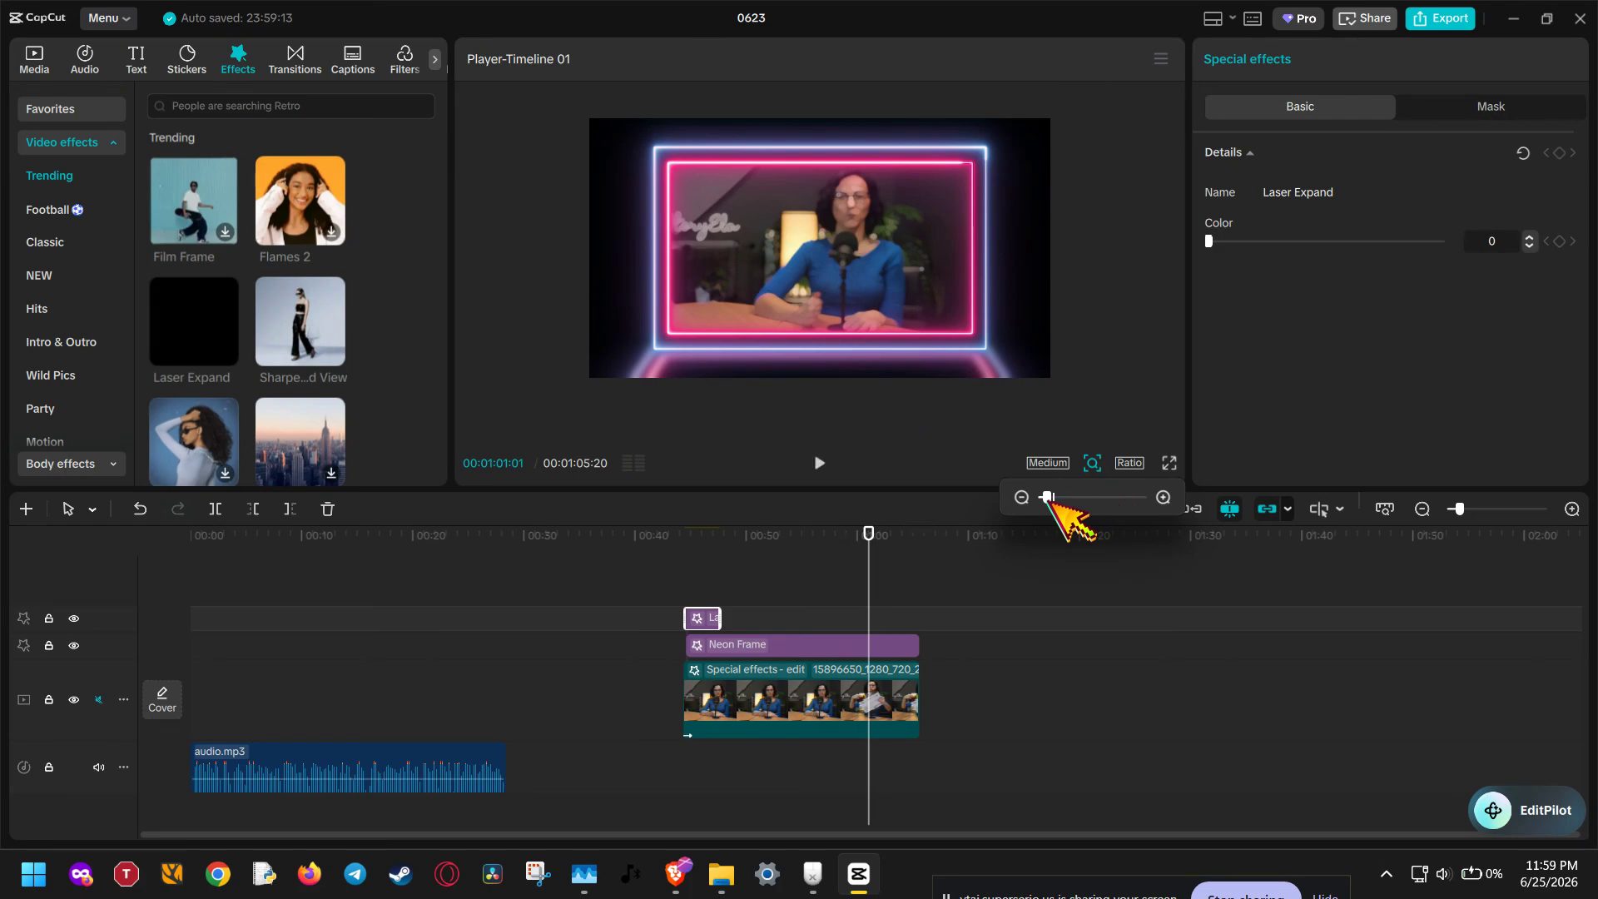
left_click(1086, 654)
left_click_drag(644, 582, 935, 640)
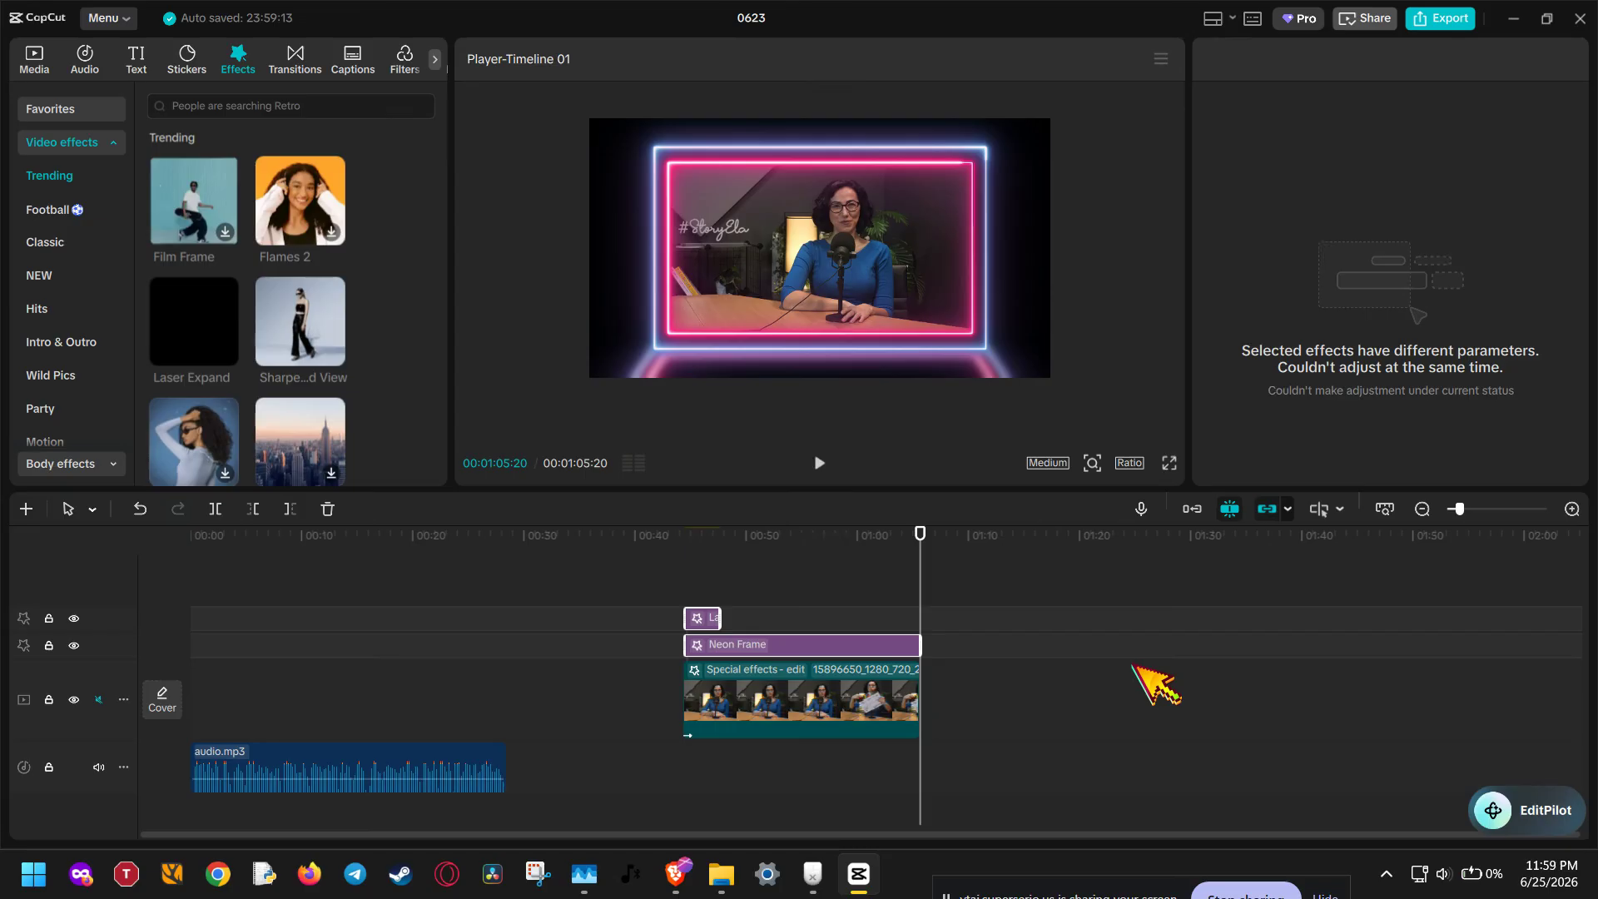
left_click(327, 508)
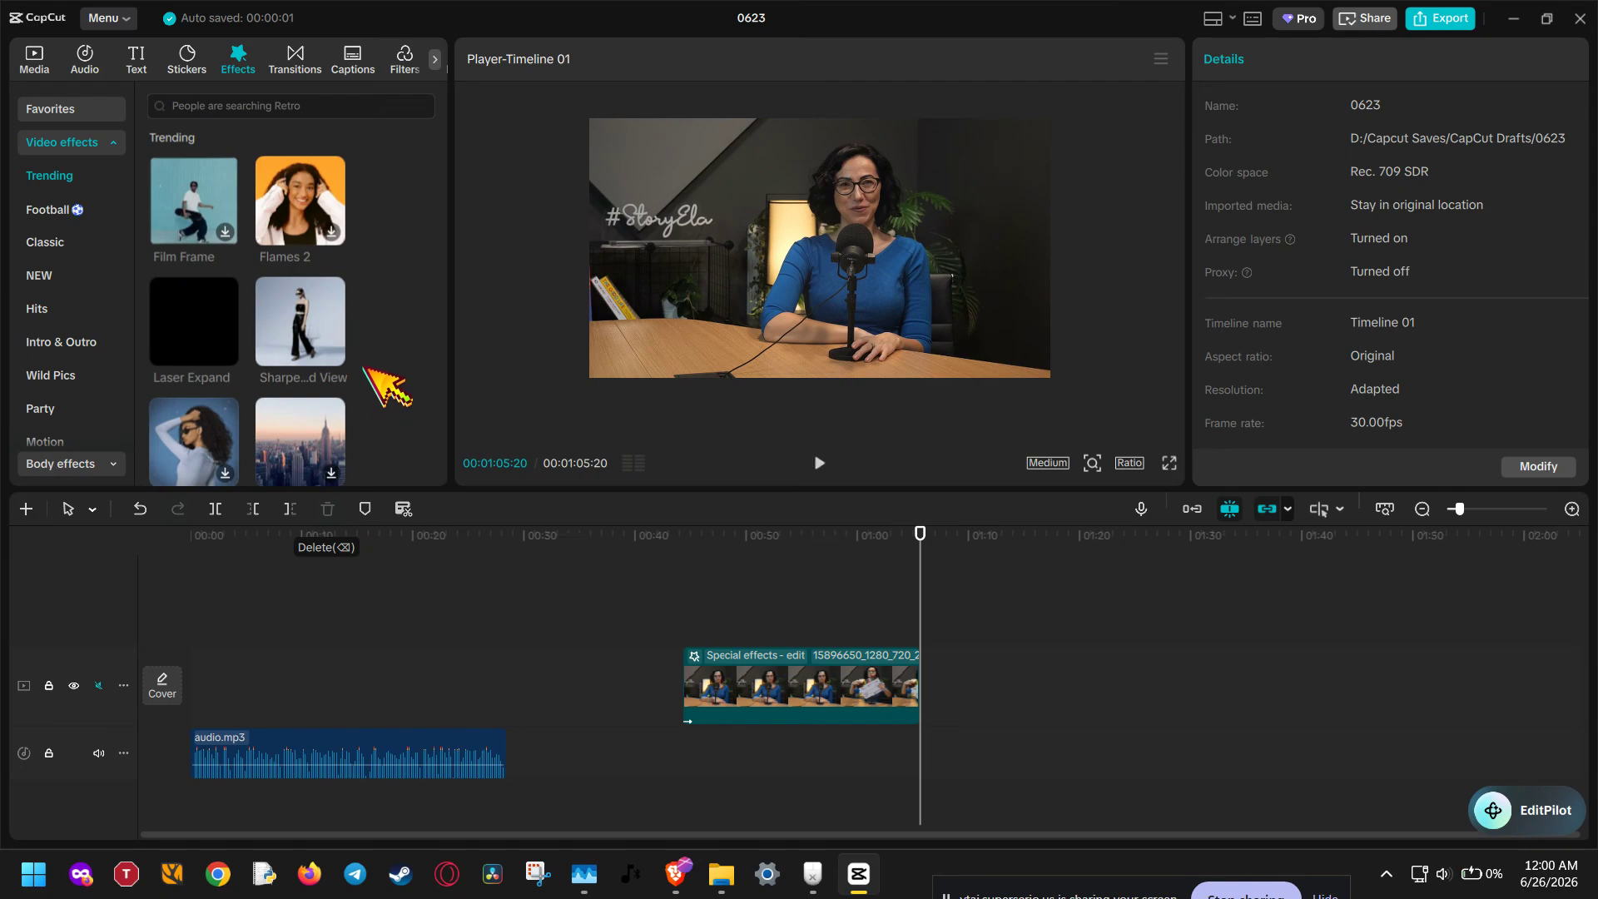
Step: Open the effect embedded in the 15896650 clip for editing to inspect its settings, and return to the clip
left_click(836, 657)
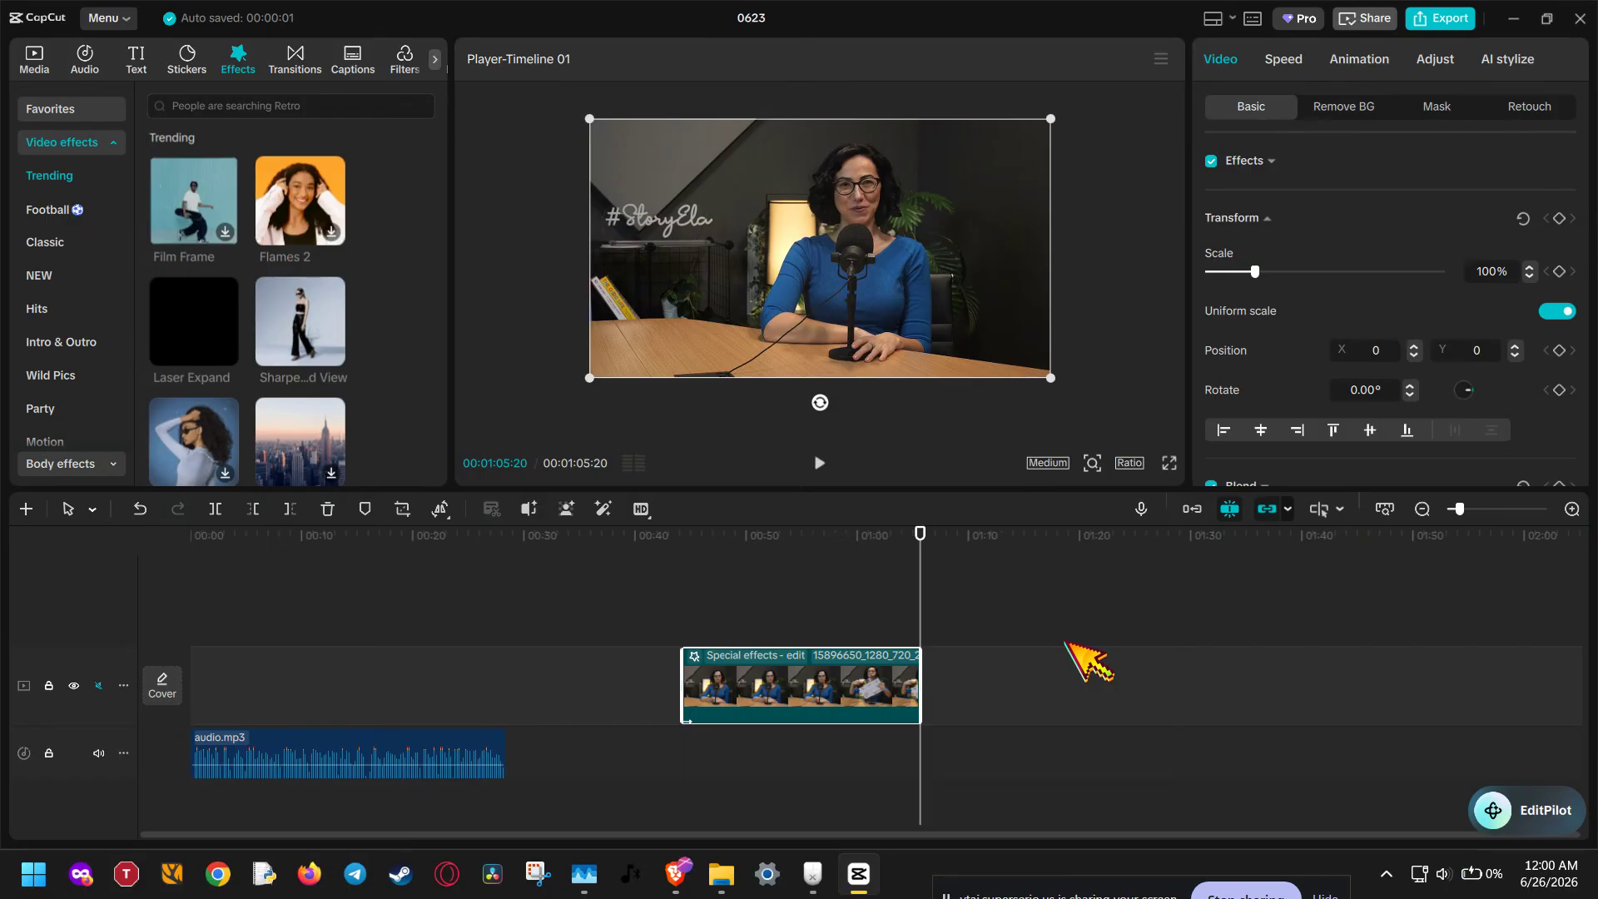
right_click(852, 676)
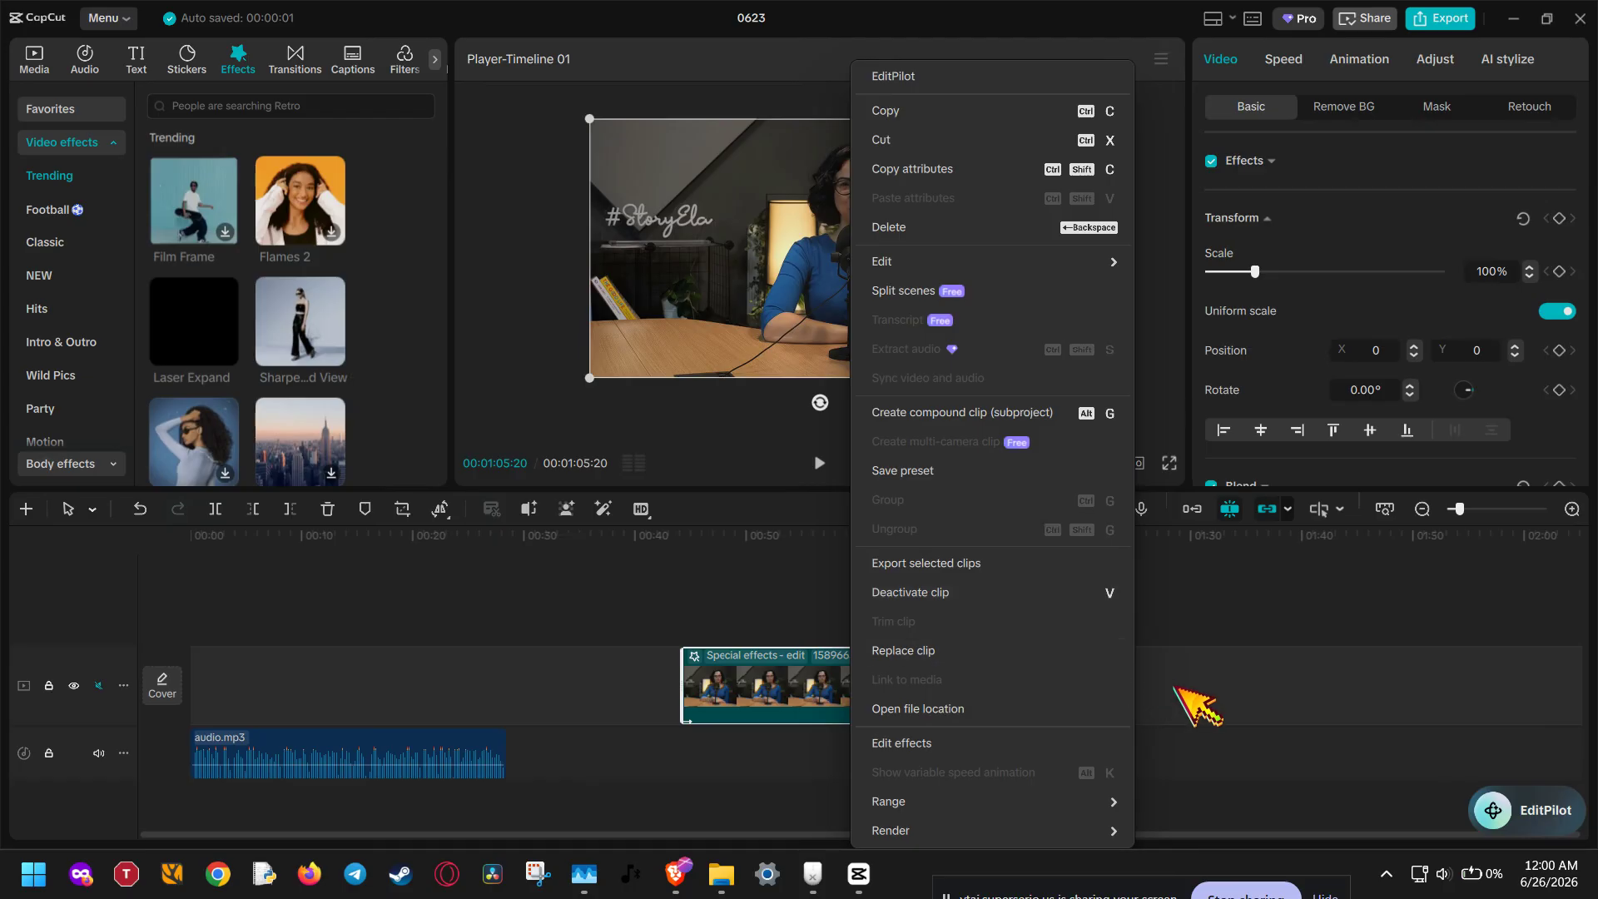
key("Escape")
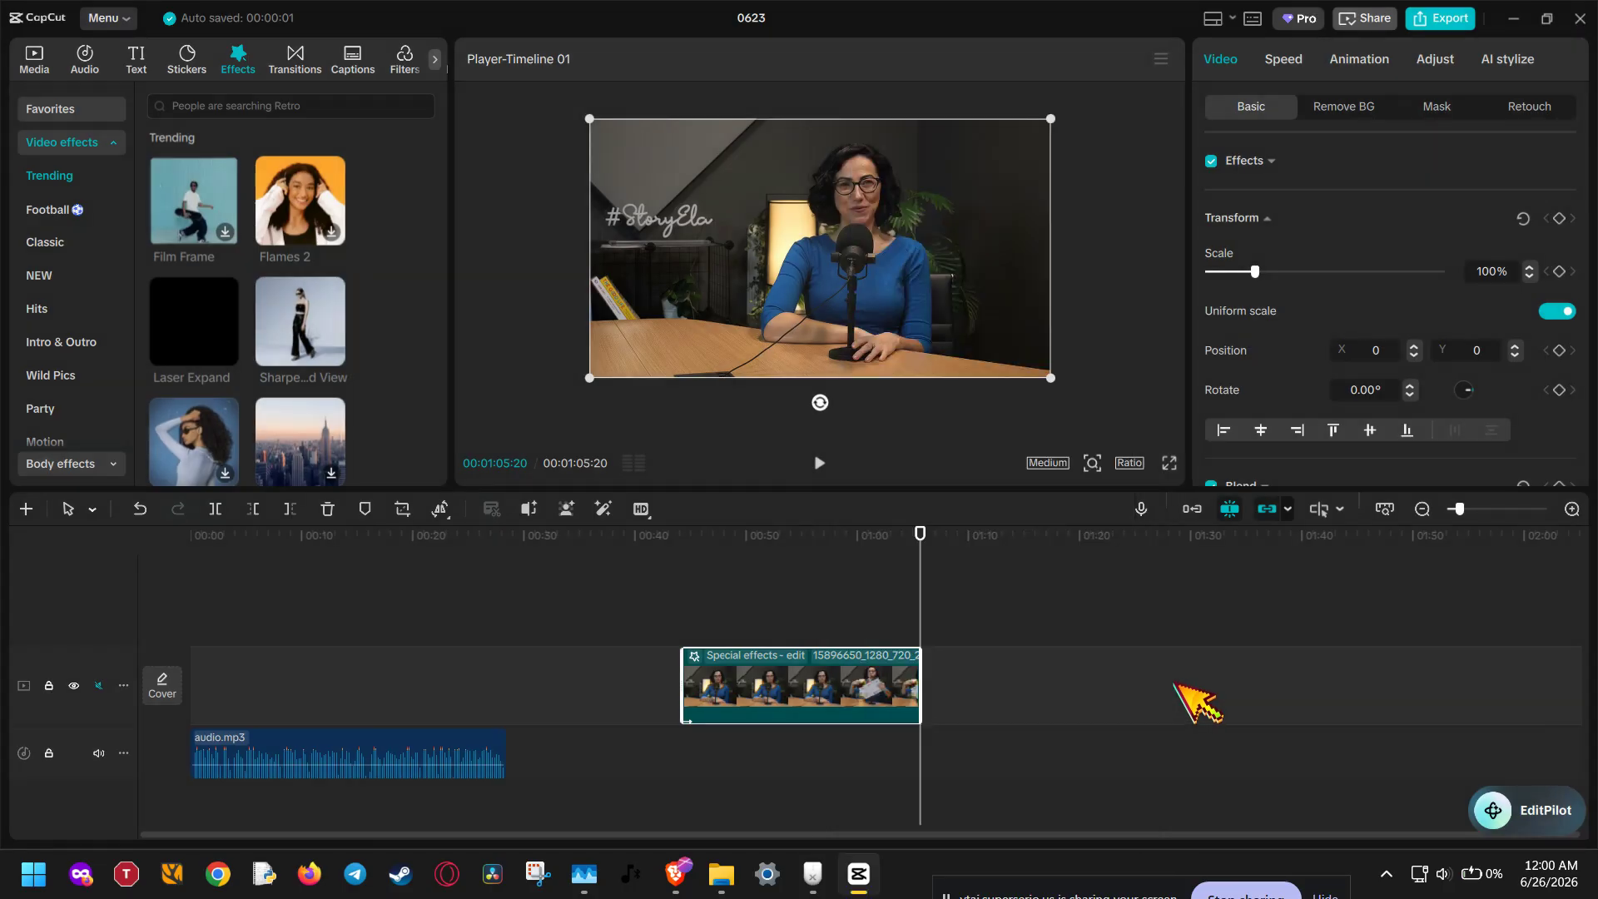
right_click(806, 670)
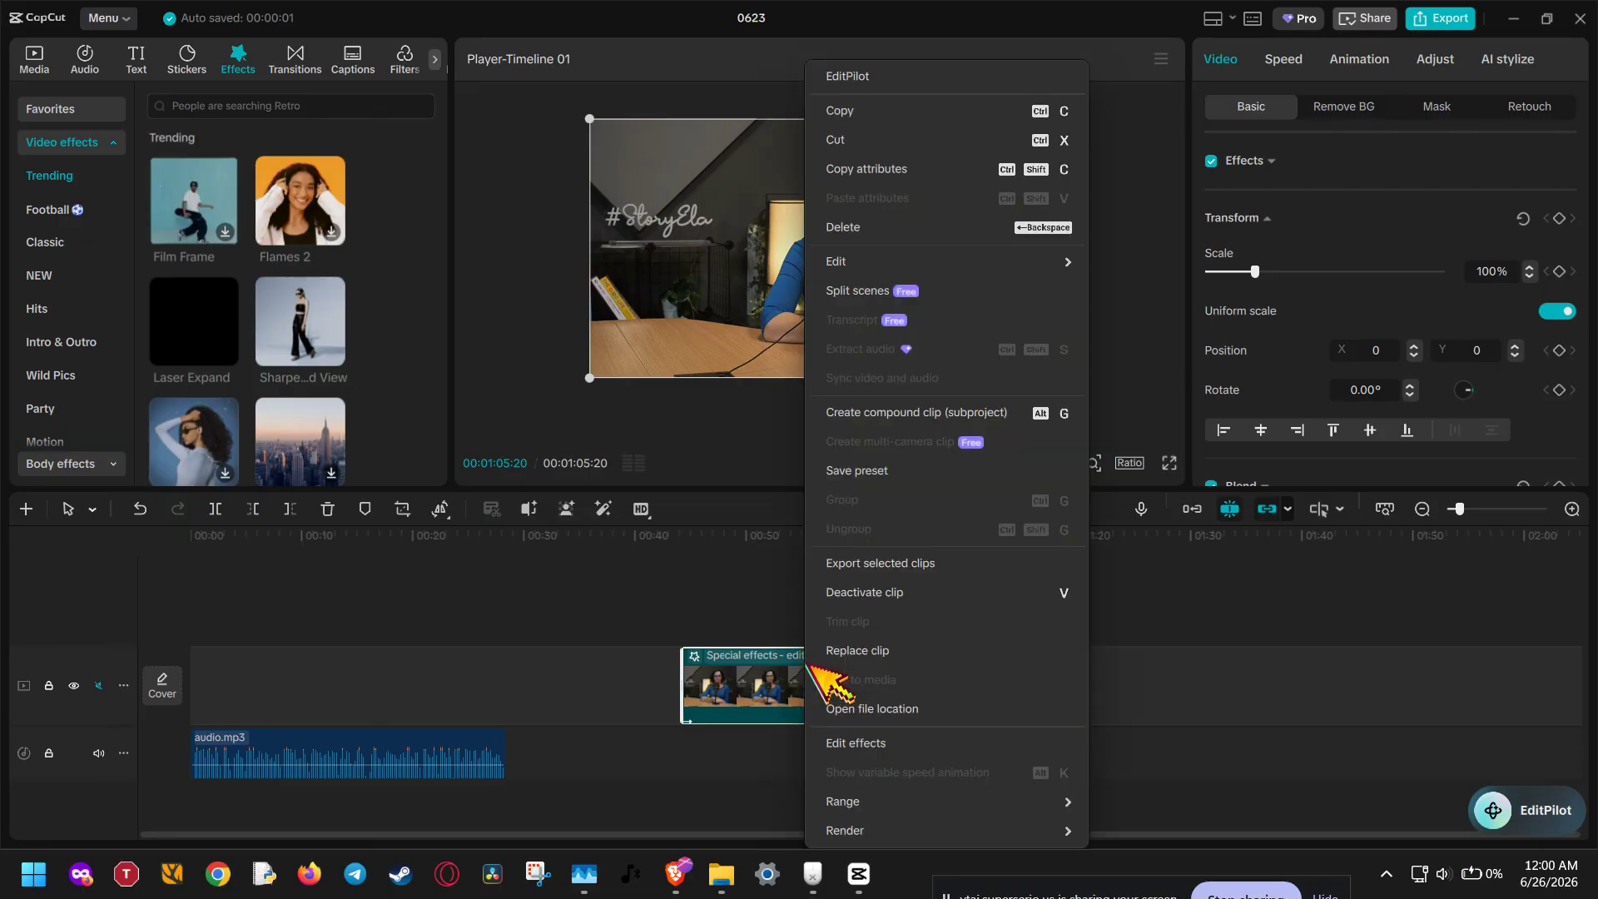
left_click(934, 746)
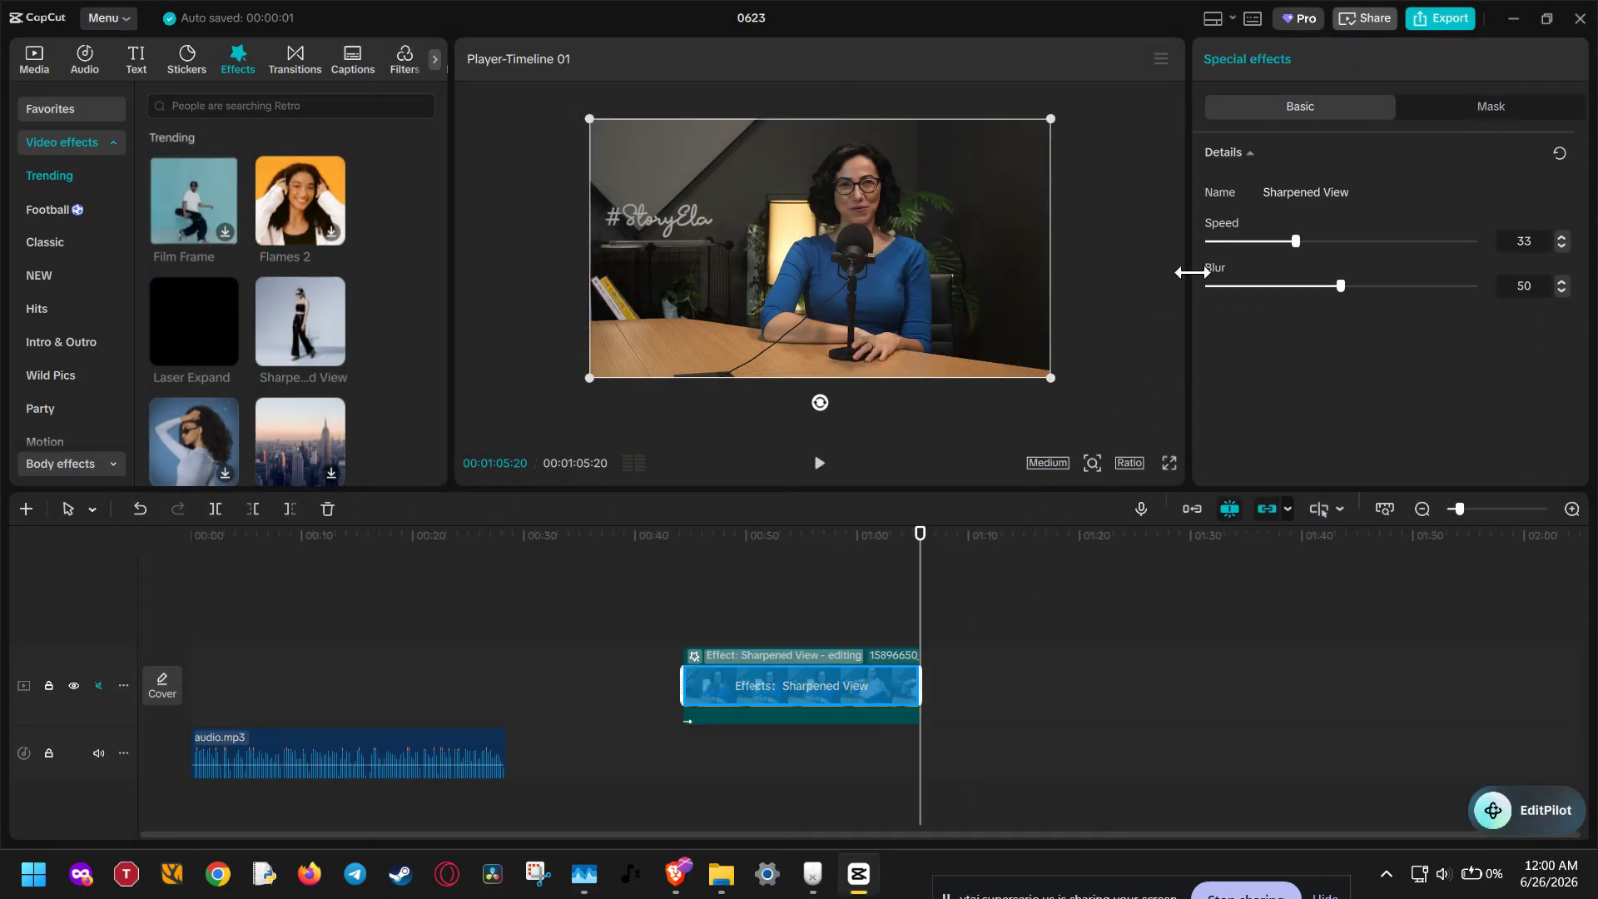
left_click(899, 662)
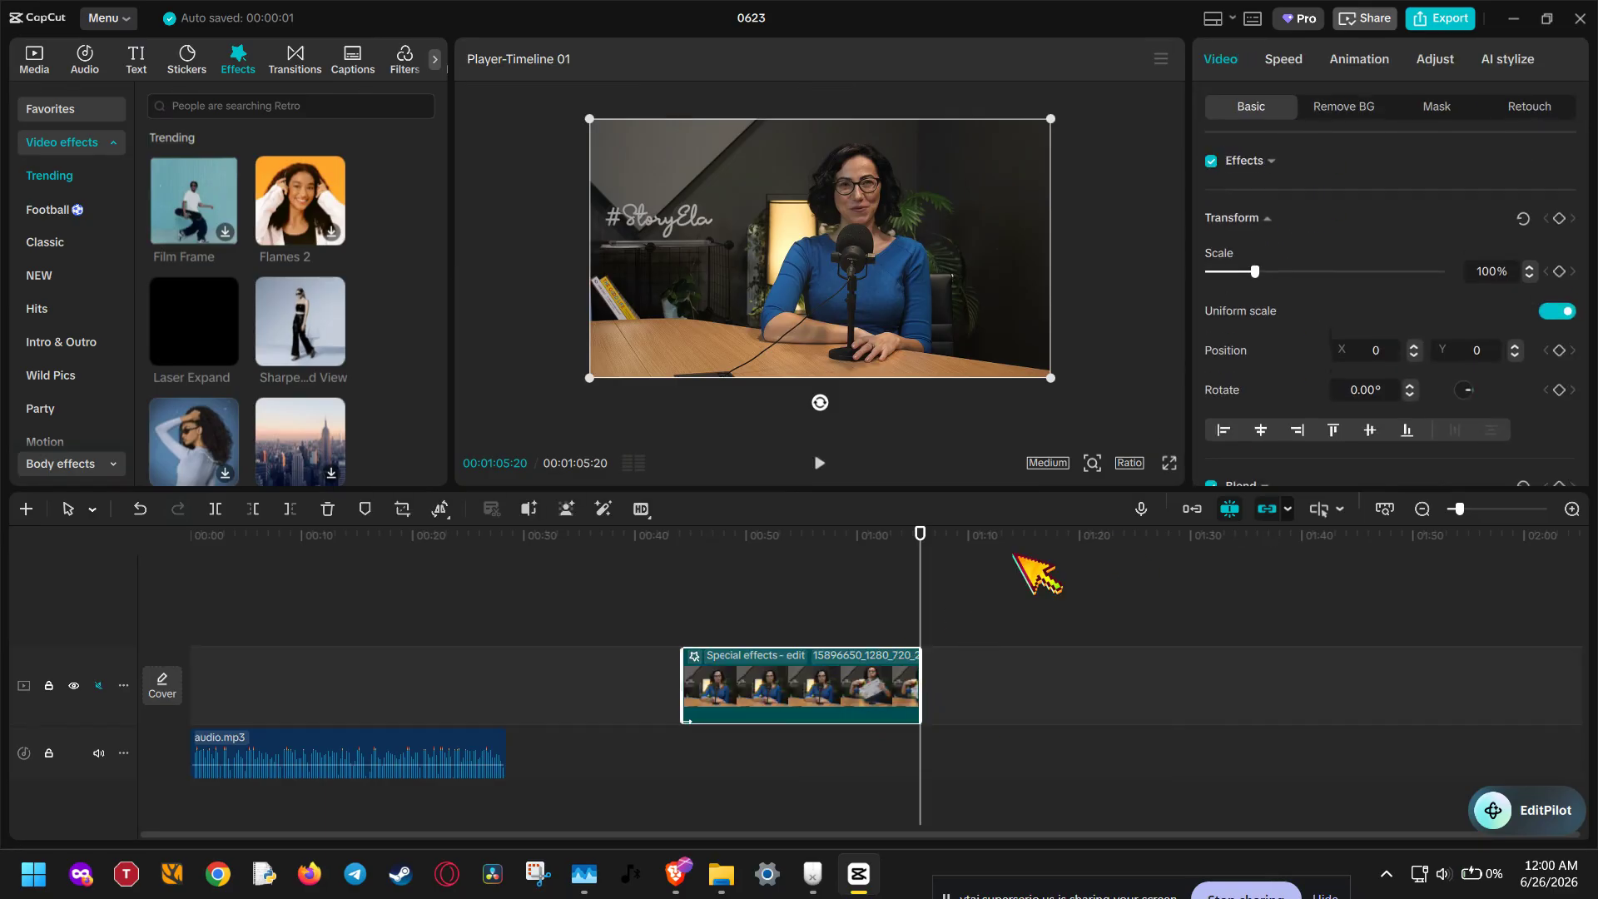
Step: Disable the effects applied to the 15896650 clip and check the frame at 00:00:56:10
left_click(1212, 160)
left_click(1213, 160)
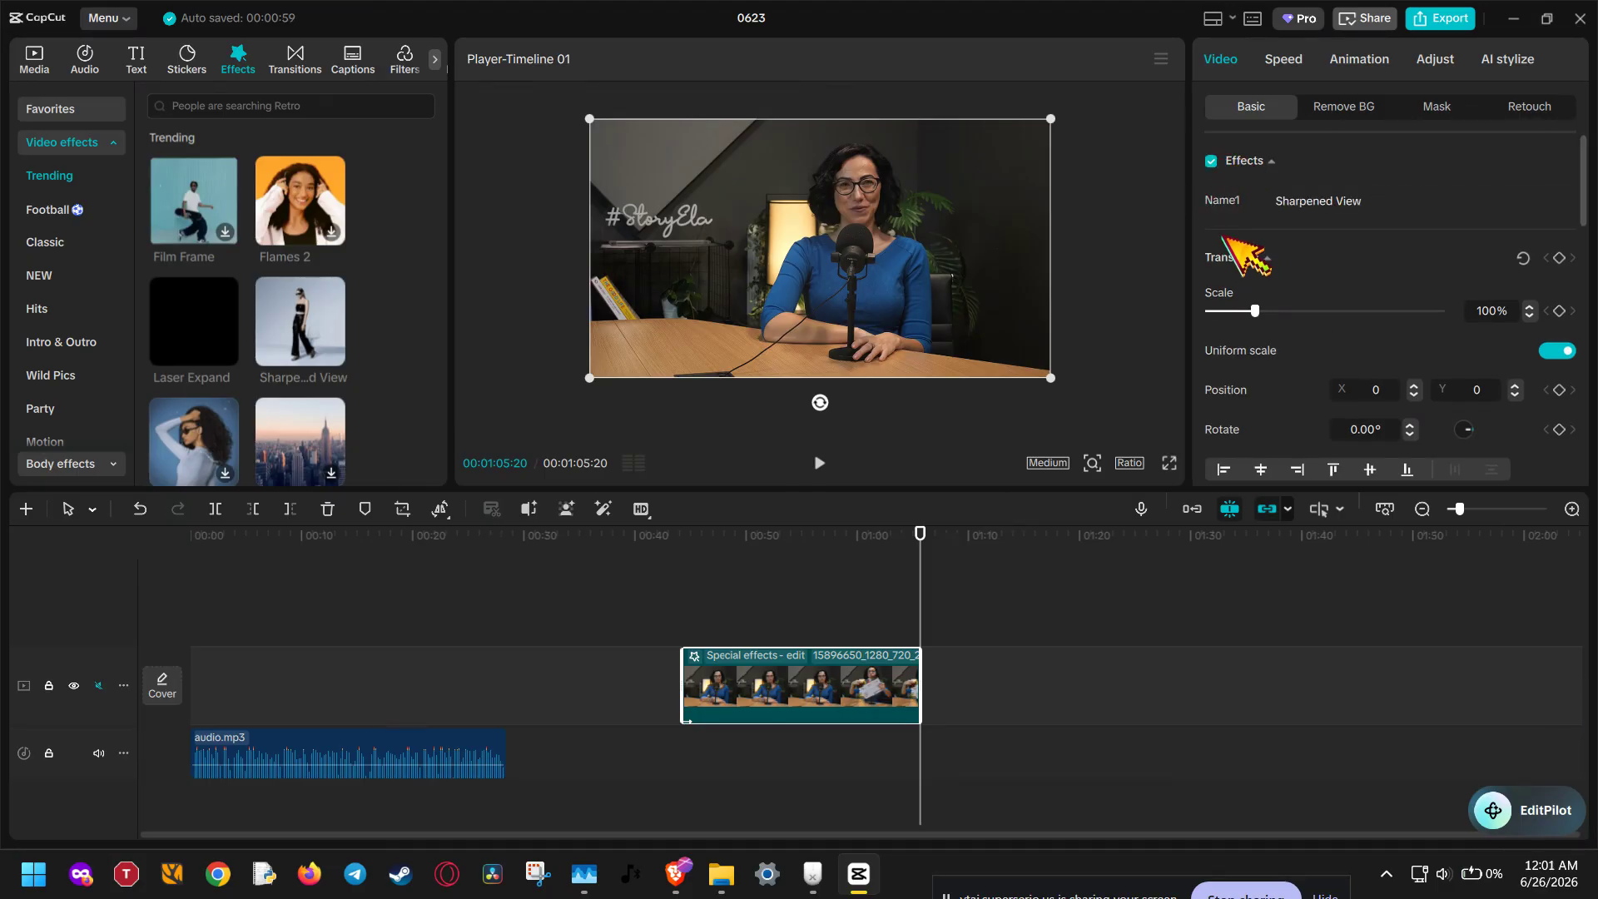
left_click(1212, 161)
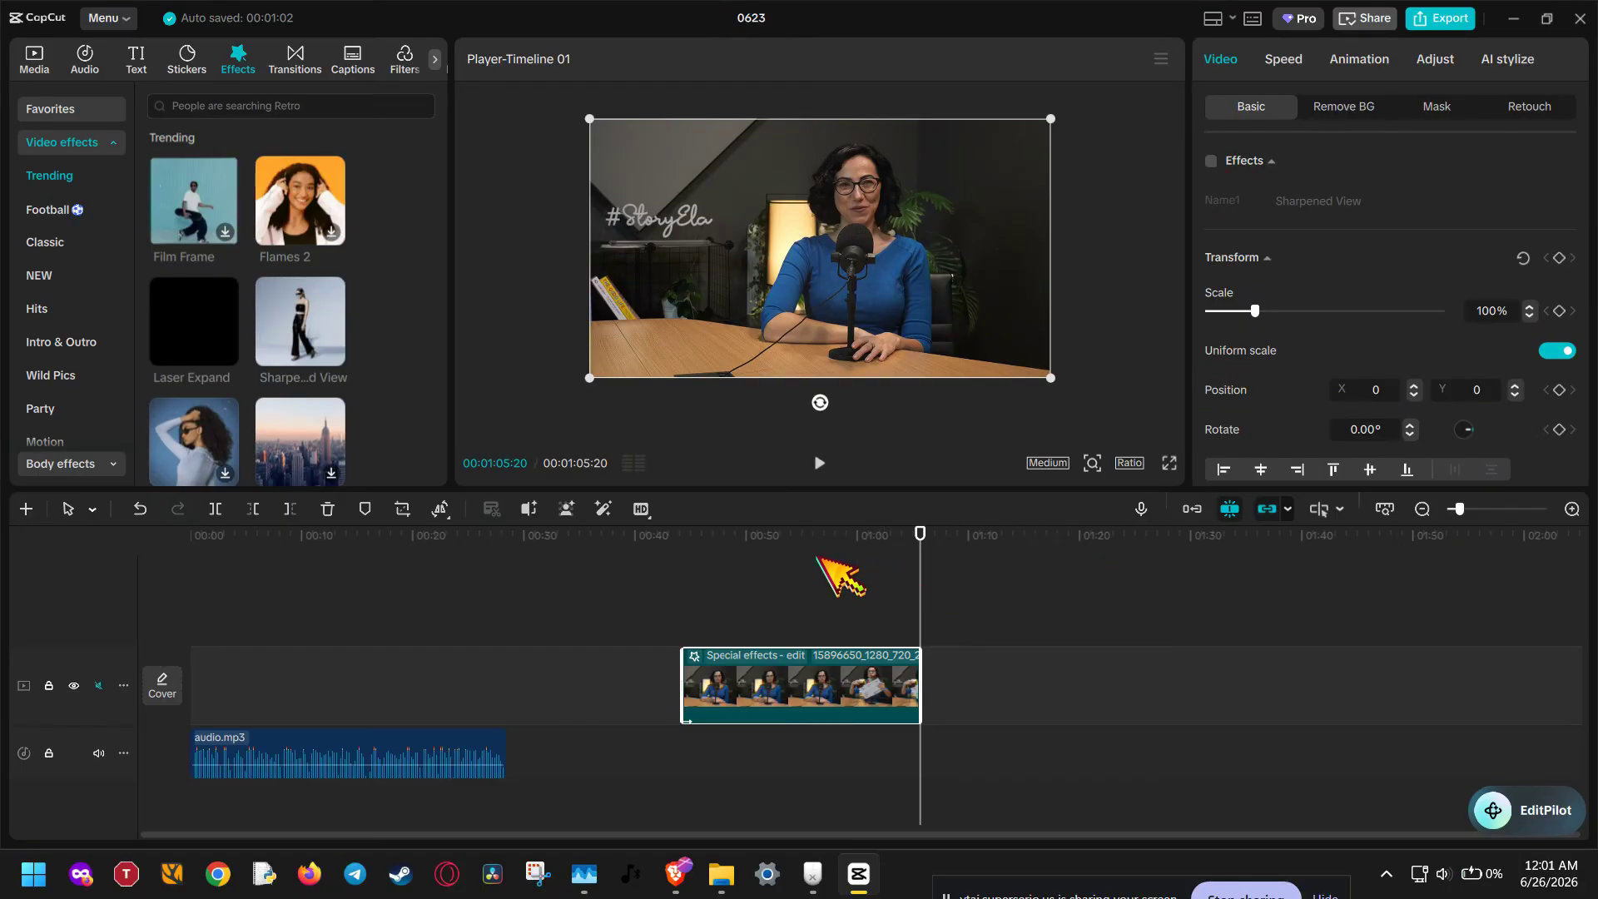
left_click(818, 559)
left_click(824, 677)
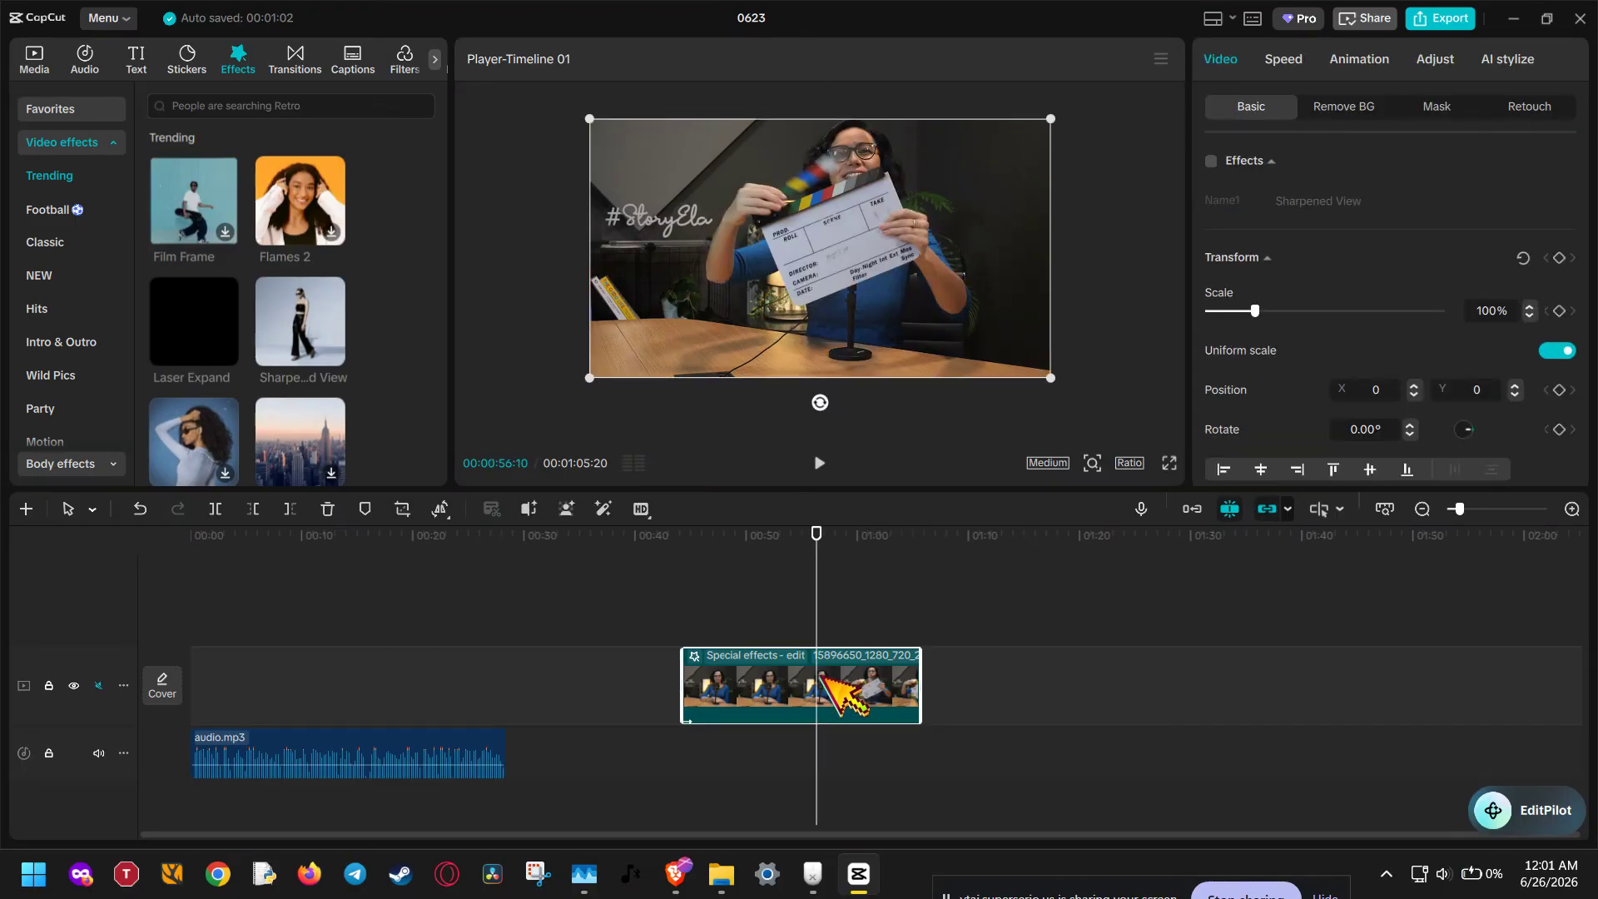
right_click(845, 690)
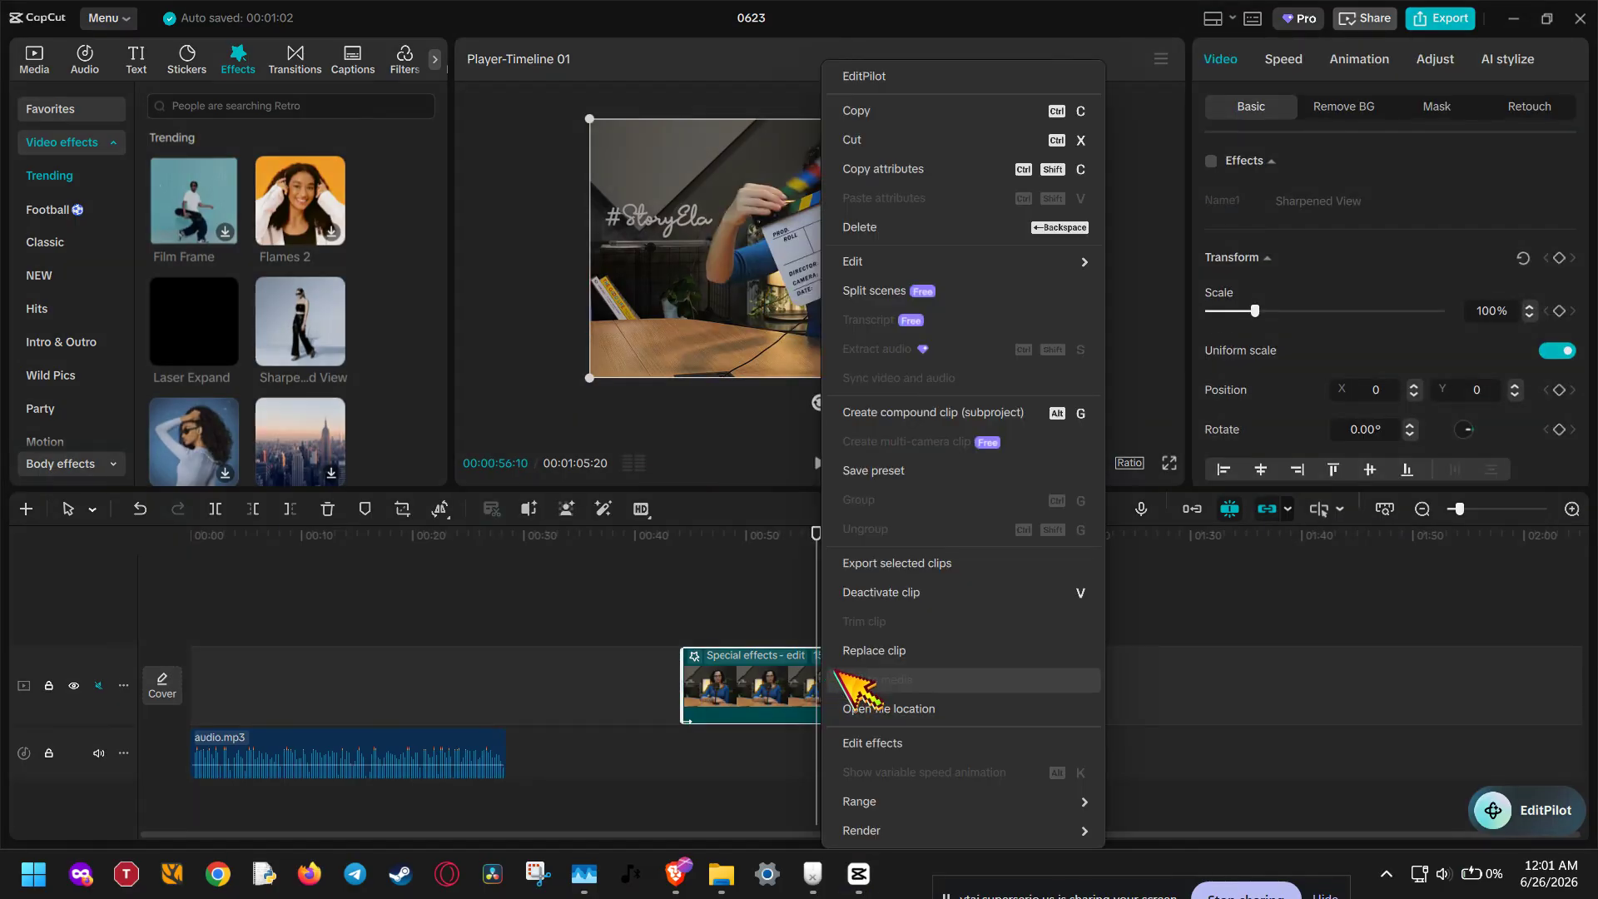
left_click(1195, 675)
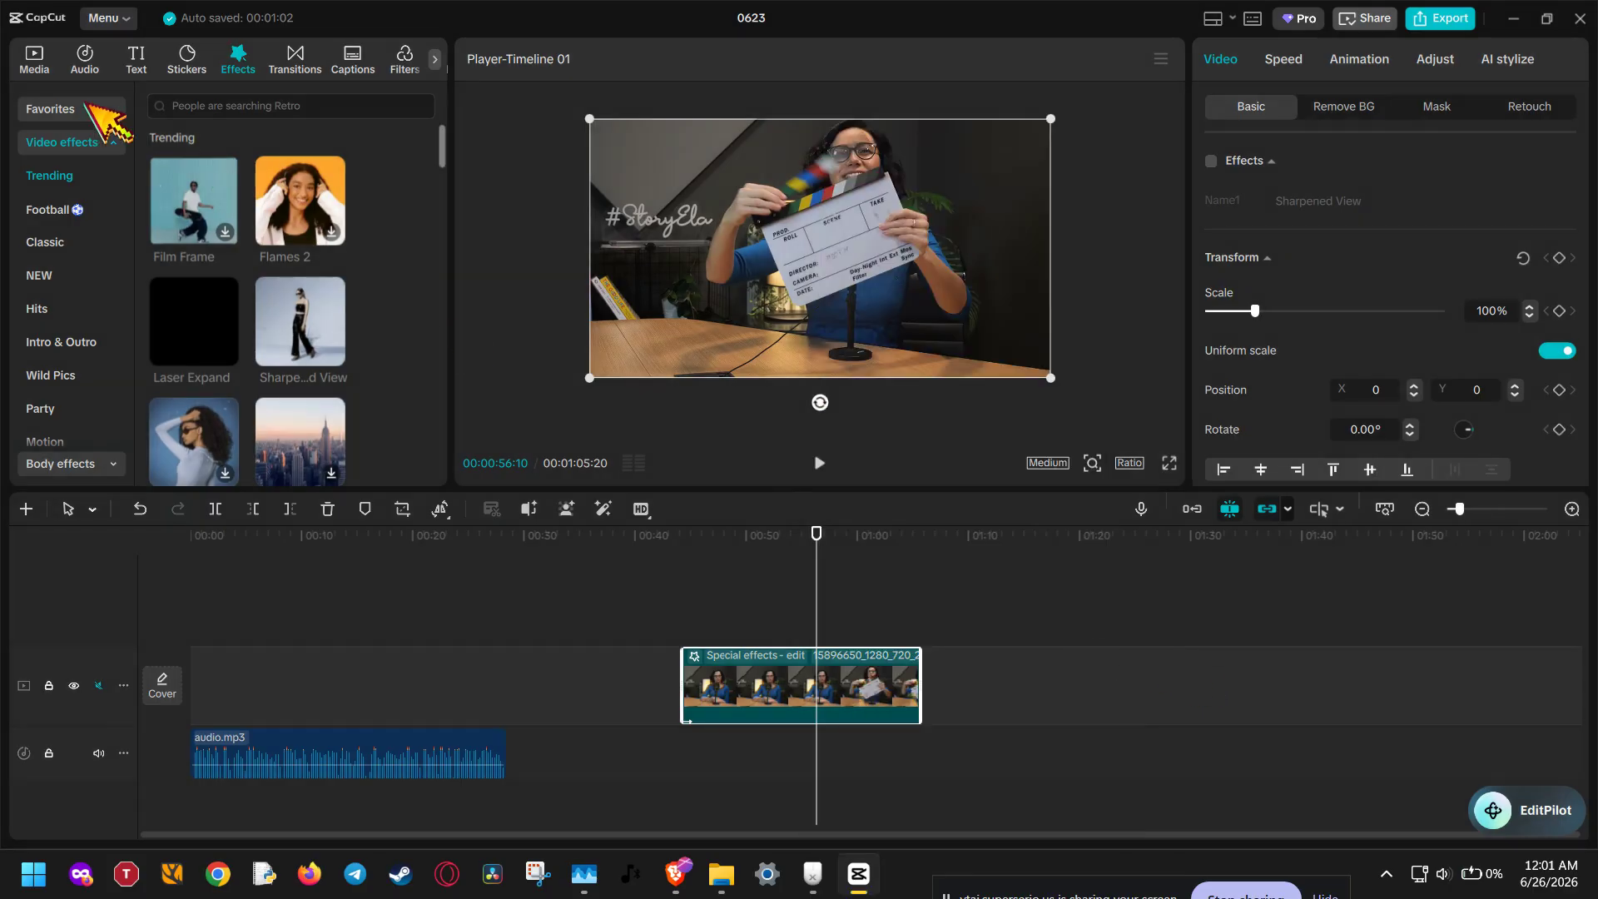
Step: Show the imported media and delete the Sharpened View effect embedded in the 15896650 clip, leaving the clip selected
left_click(39, 75)
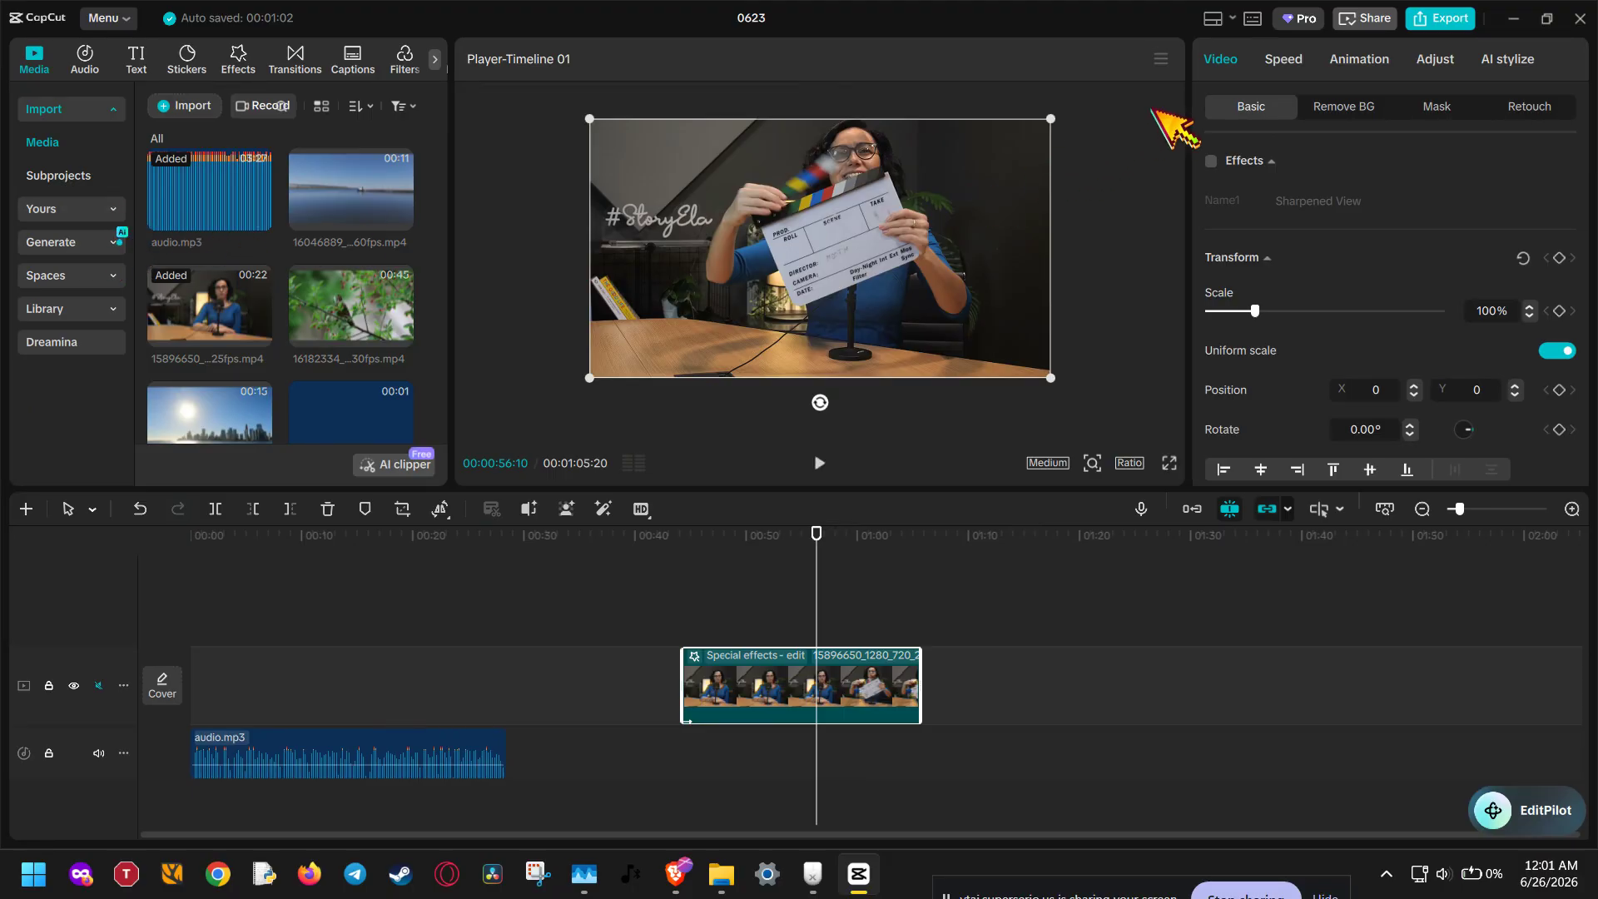
left_click(1293, 165)
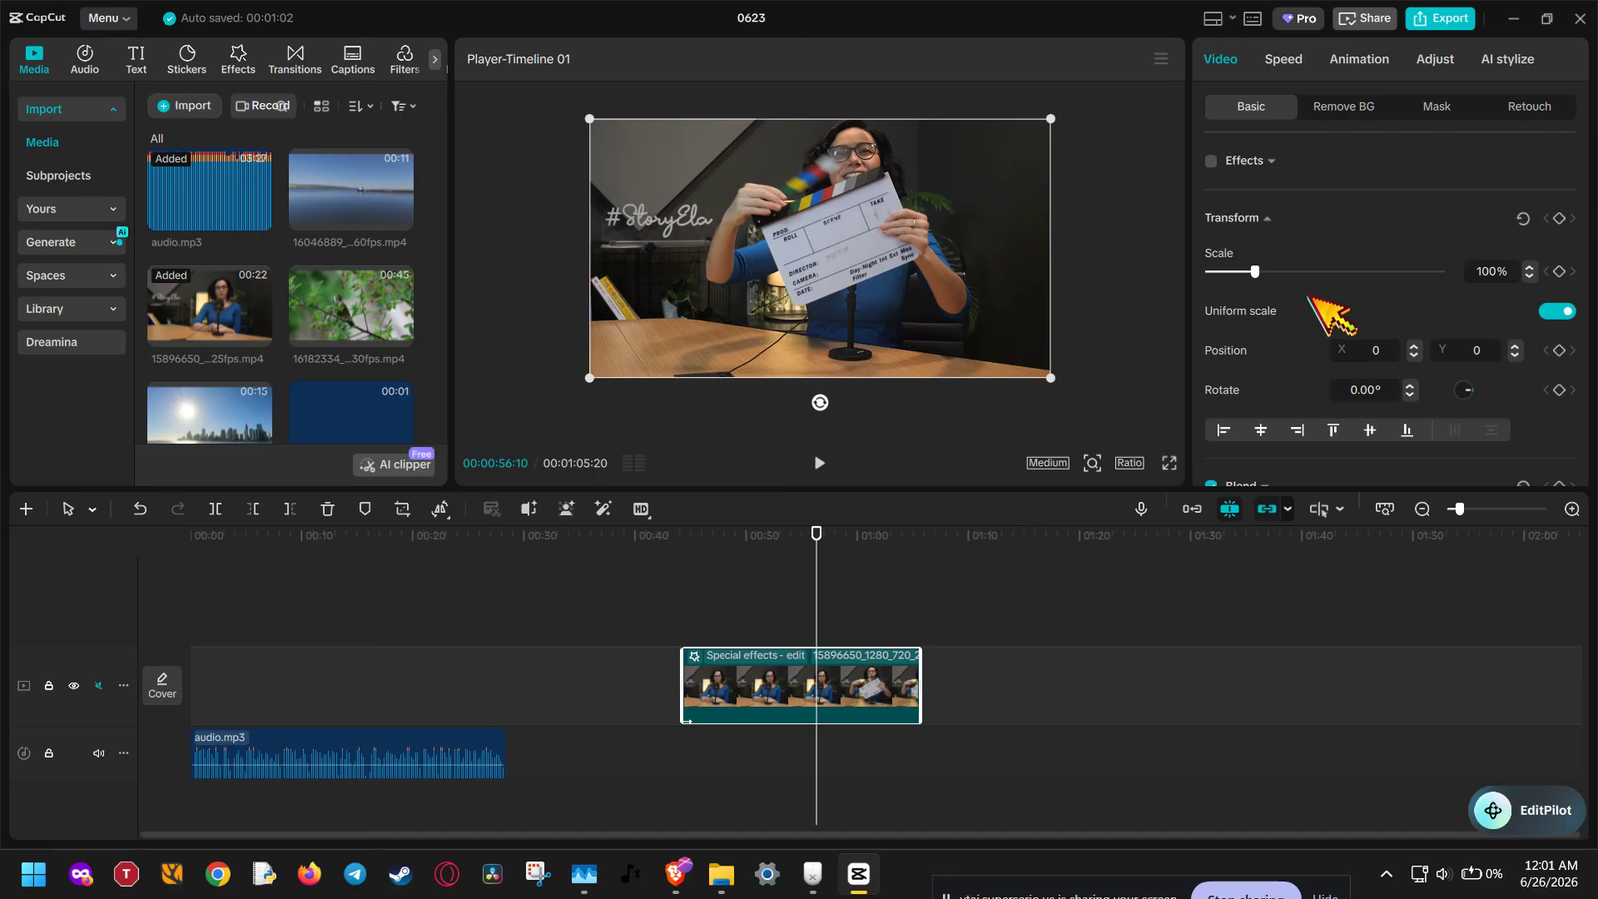
left_click_drag(815, 575, 796, 574)
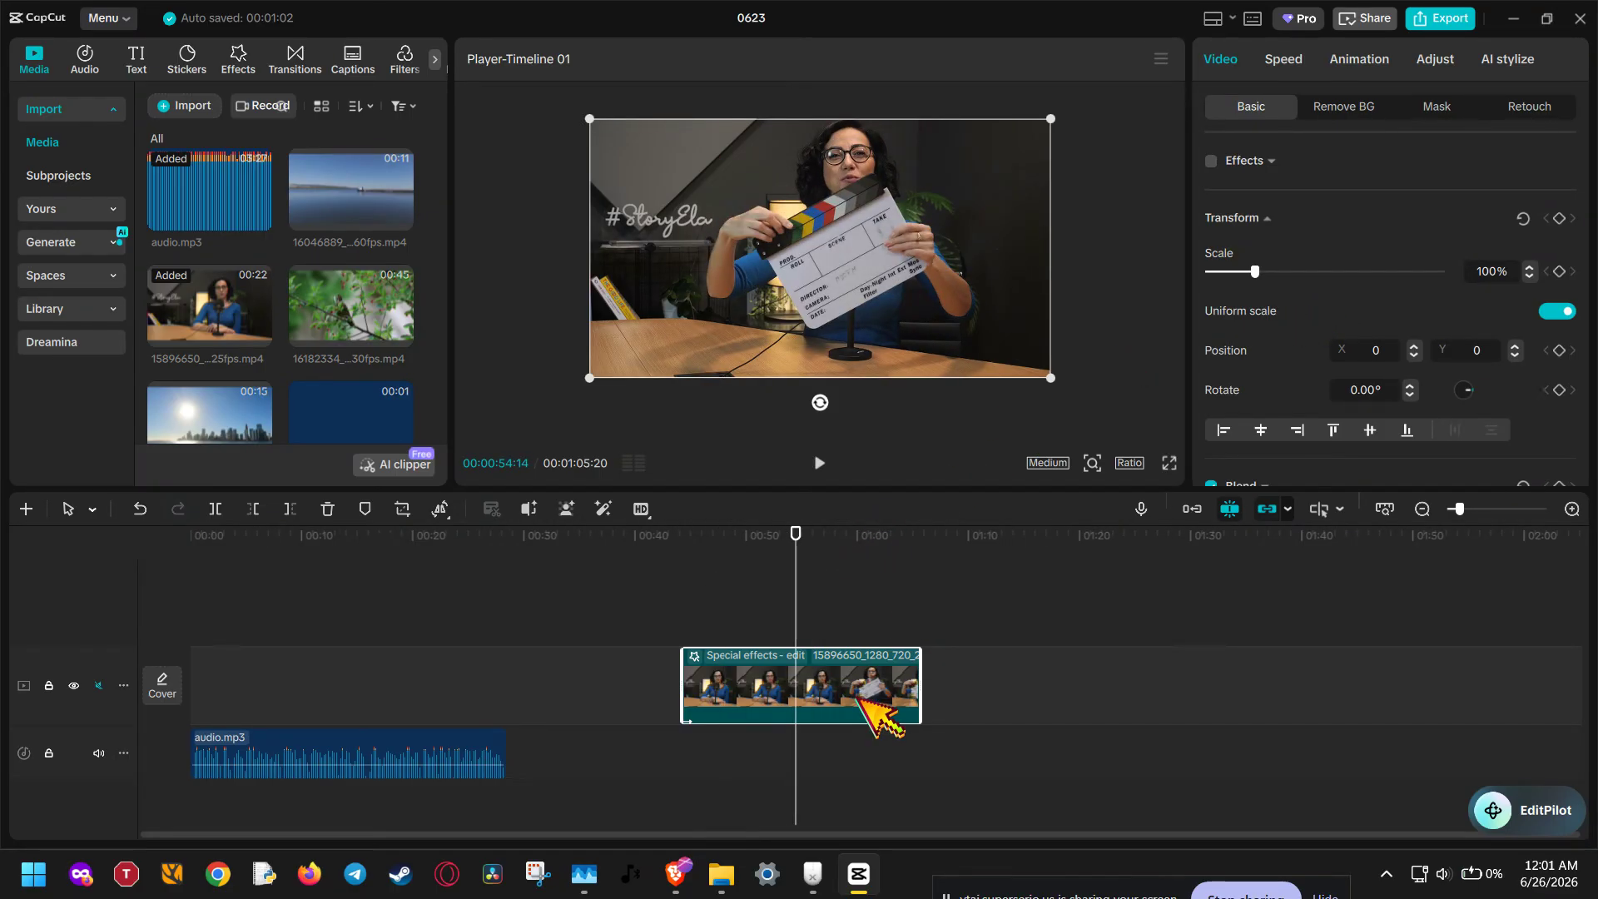
right_click(868, 664)
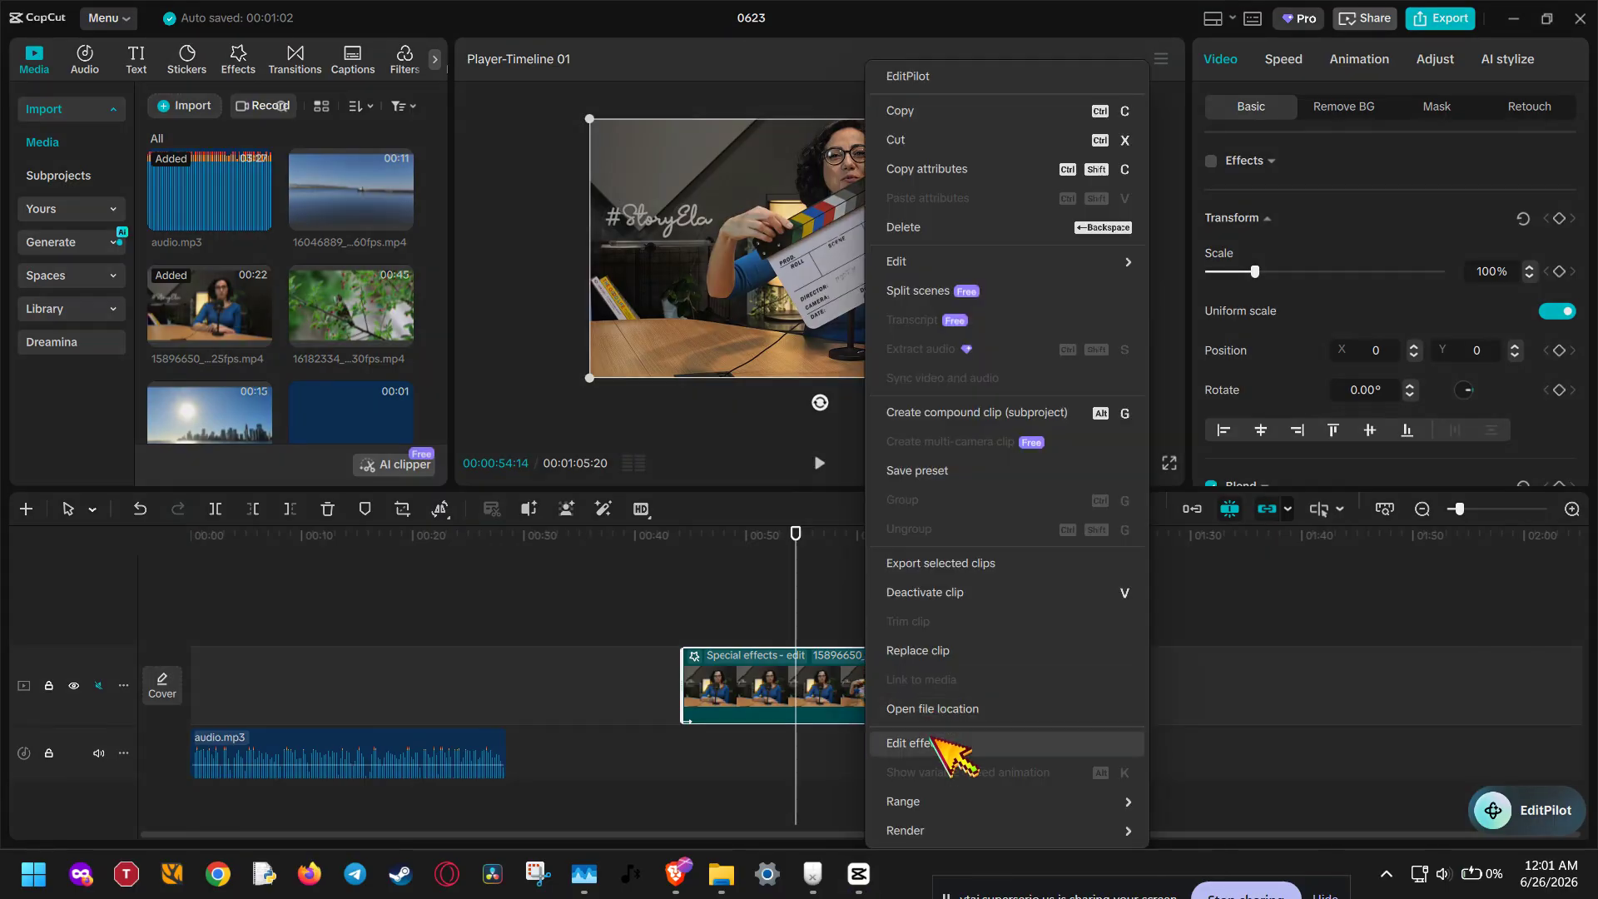
left_click(957, 745)
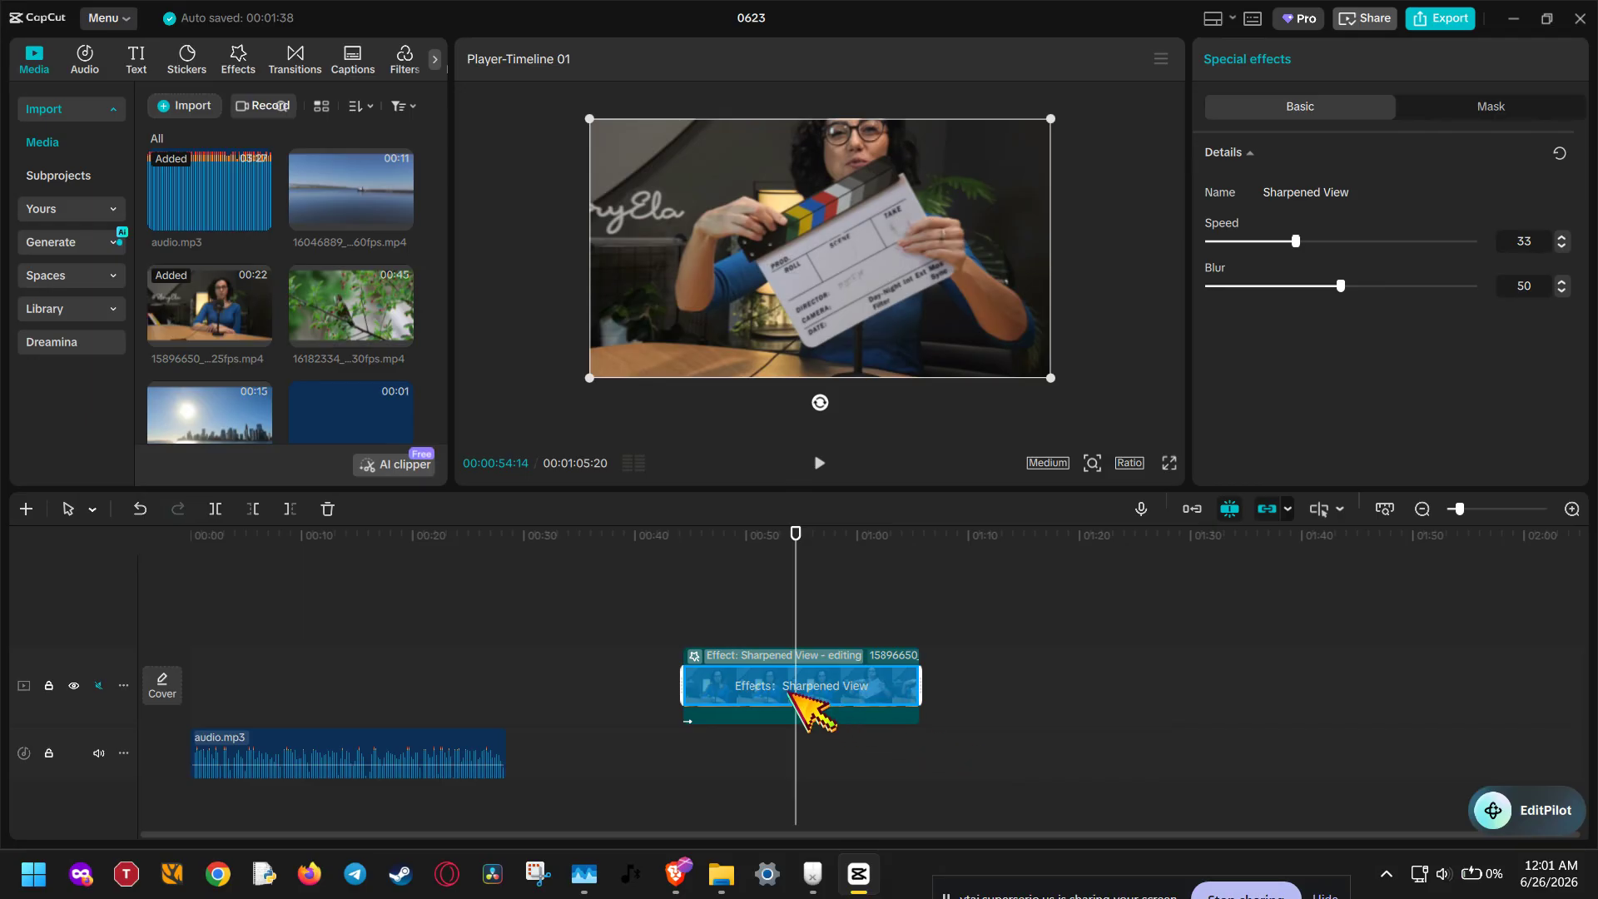
left_click(331, 510)
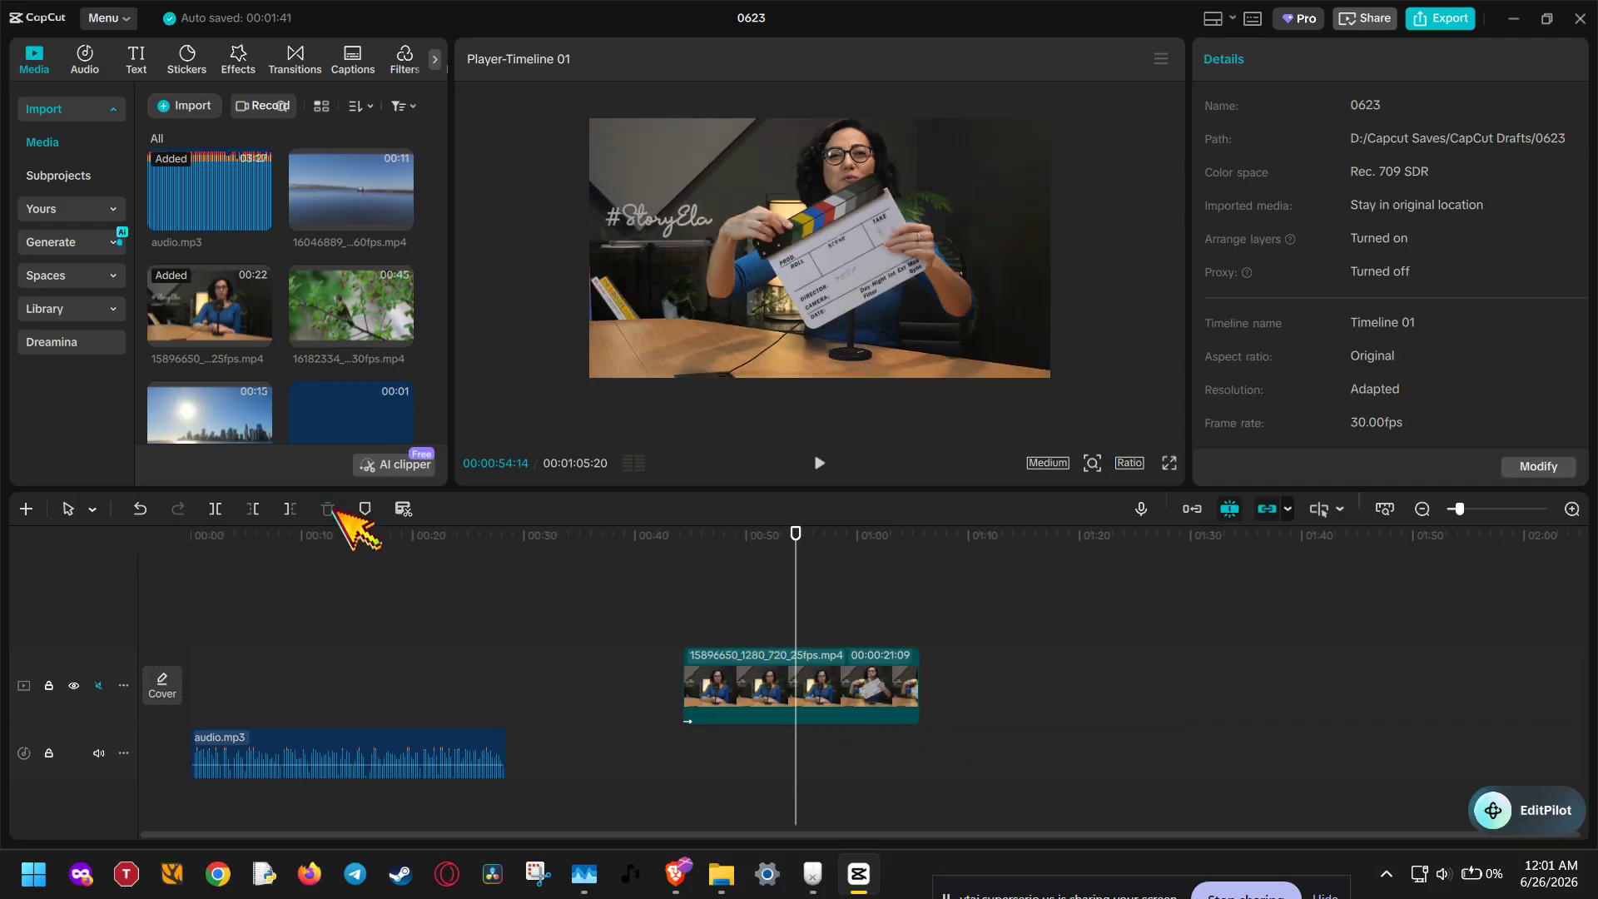
left_click(853, 686)
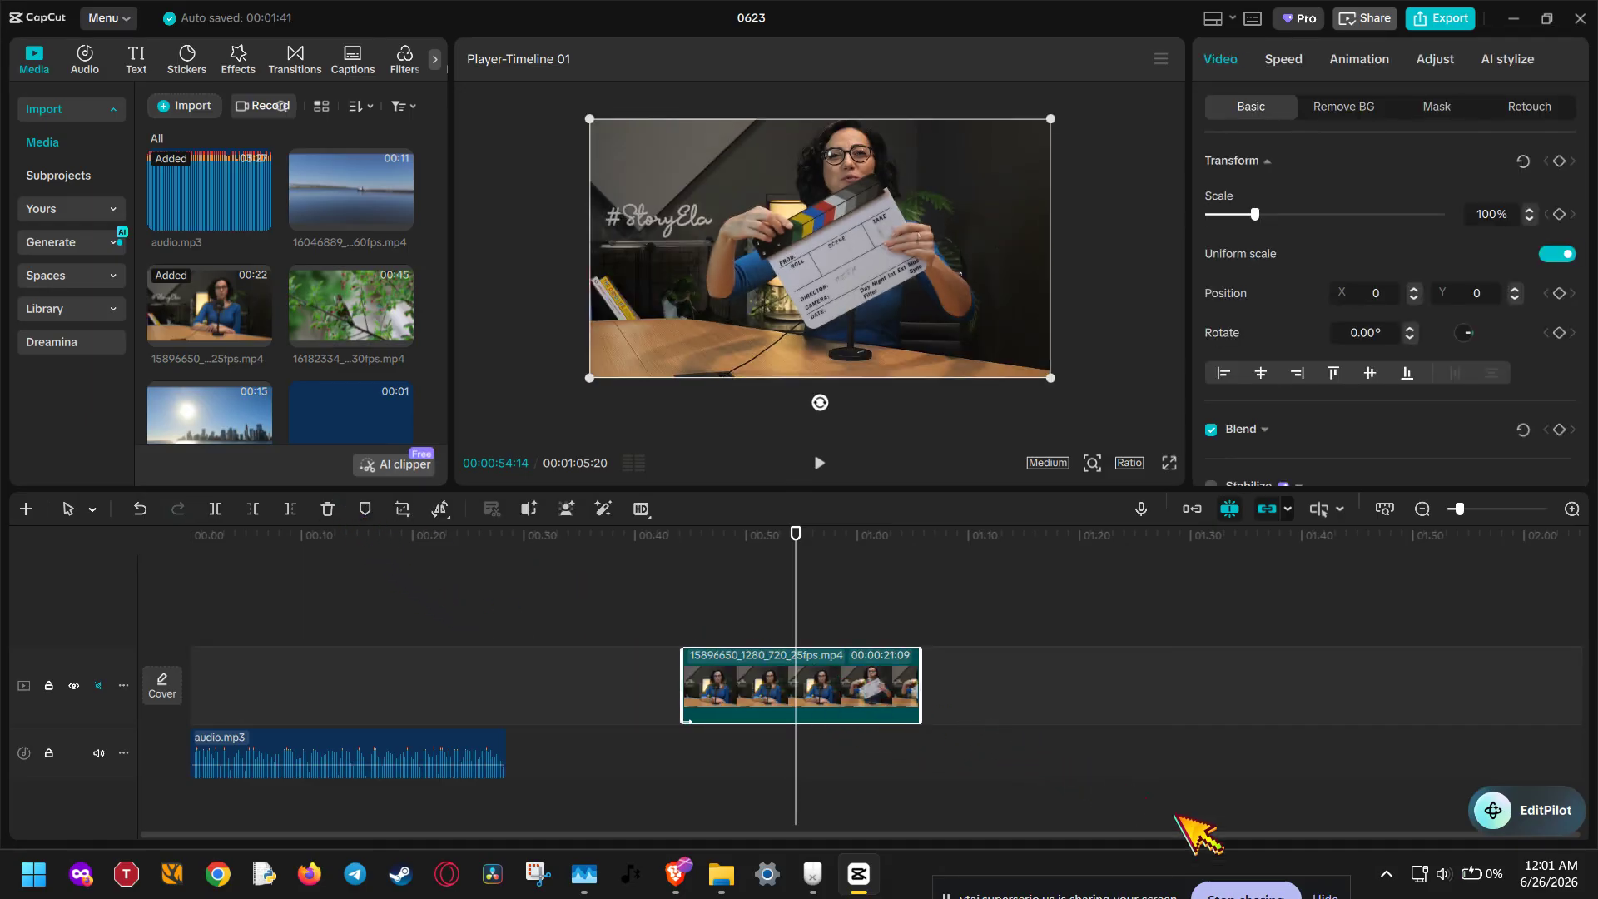